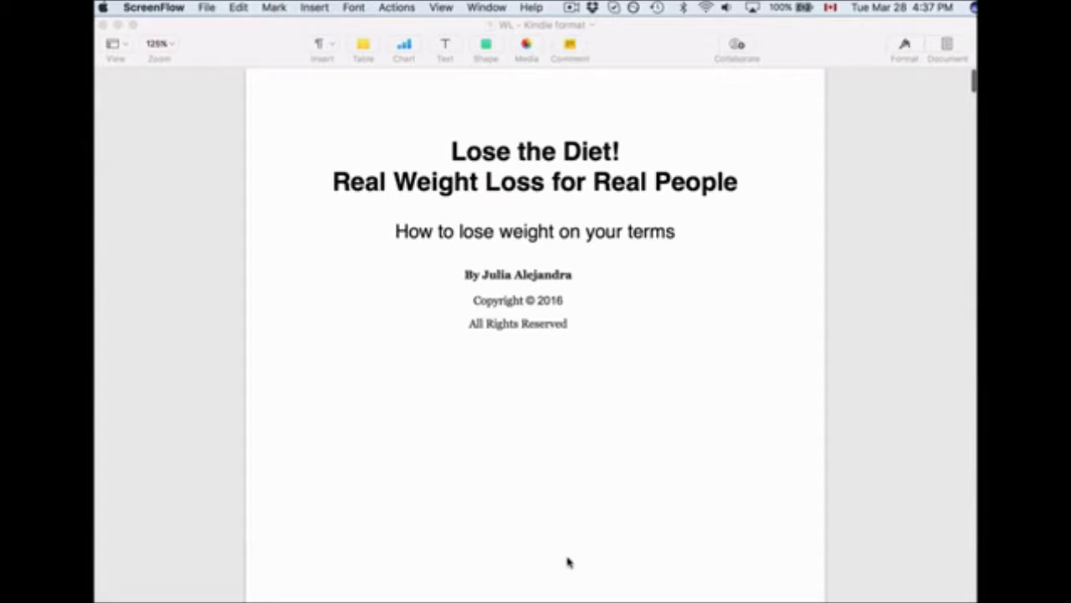
Look through the manuscript's title page, copyright page and table of contents
scroll(567, 561, down, 1)
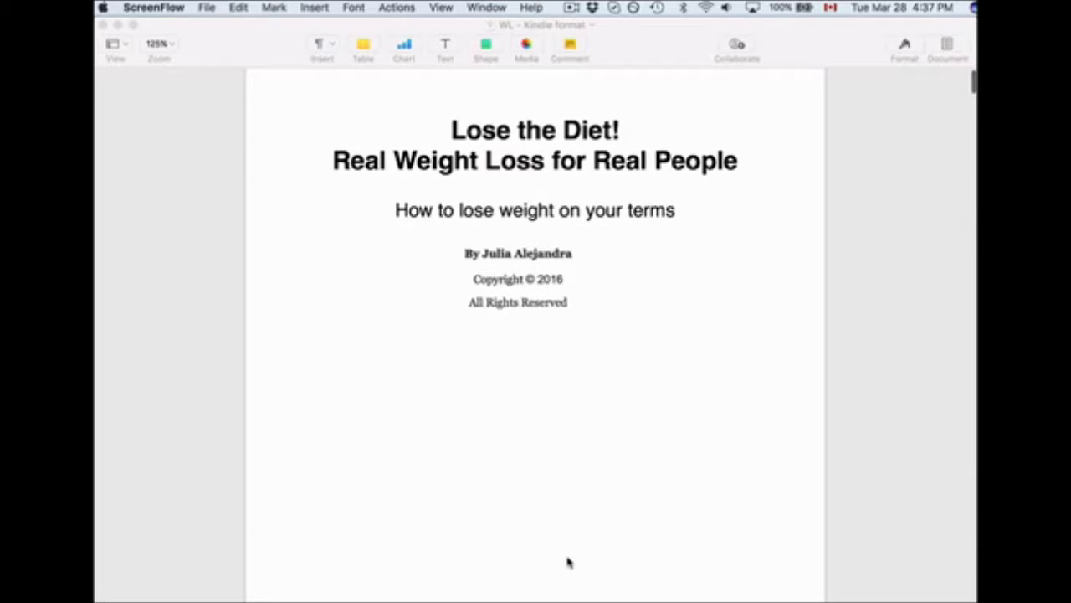
scroll(567, 561, down, 1)
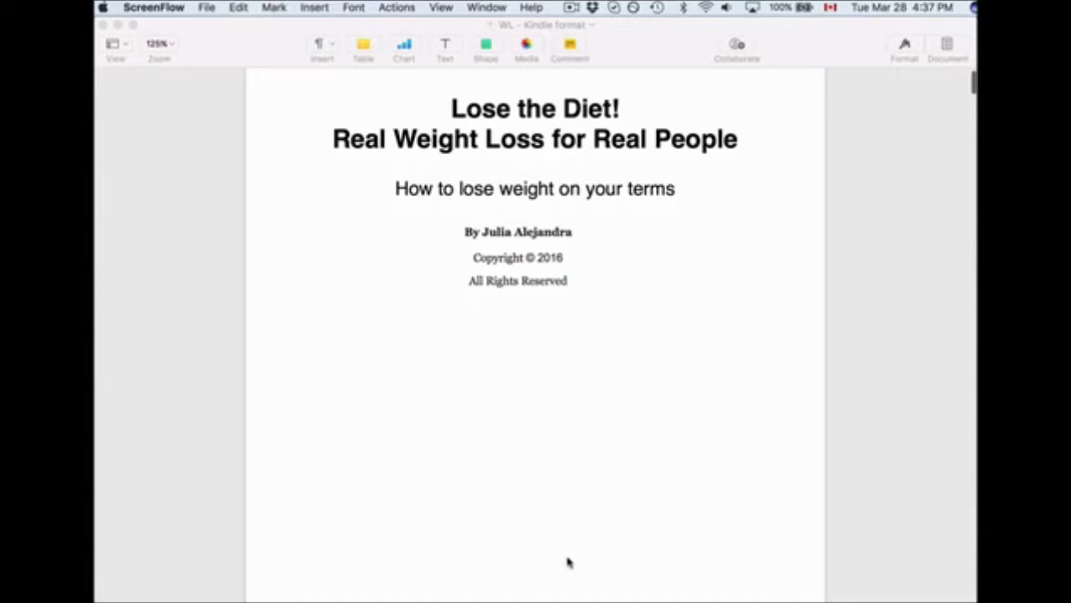
scroll(568, 562, down, 1)
scroll(567, 562, up, 3)
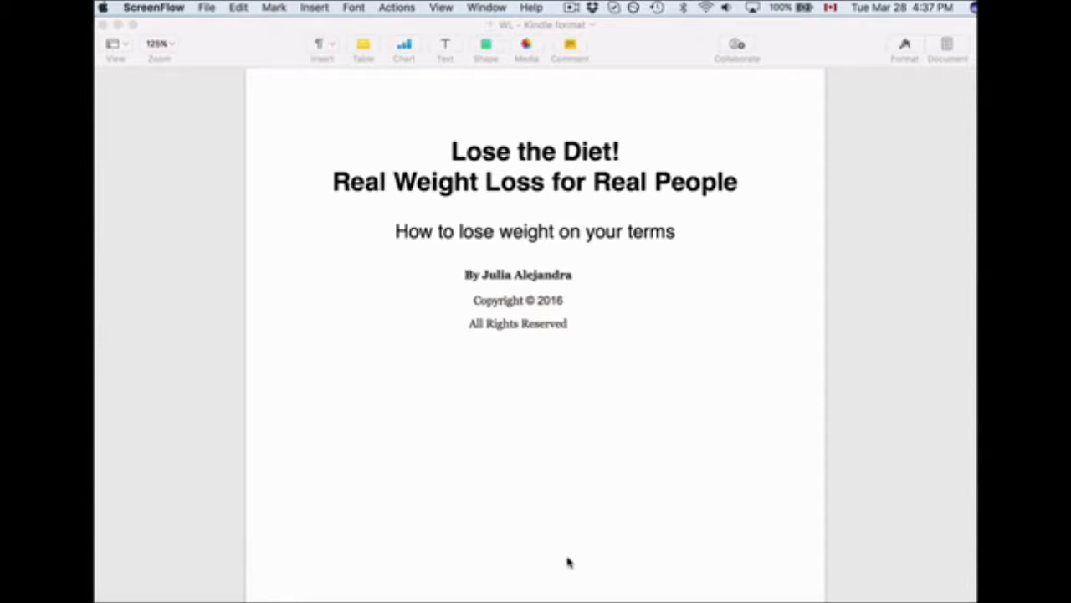
scroll(567, 562, down, 10)
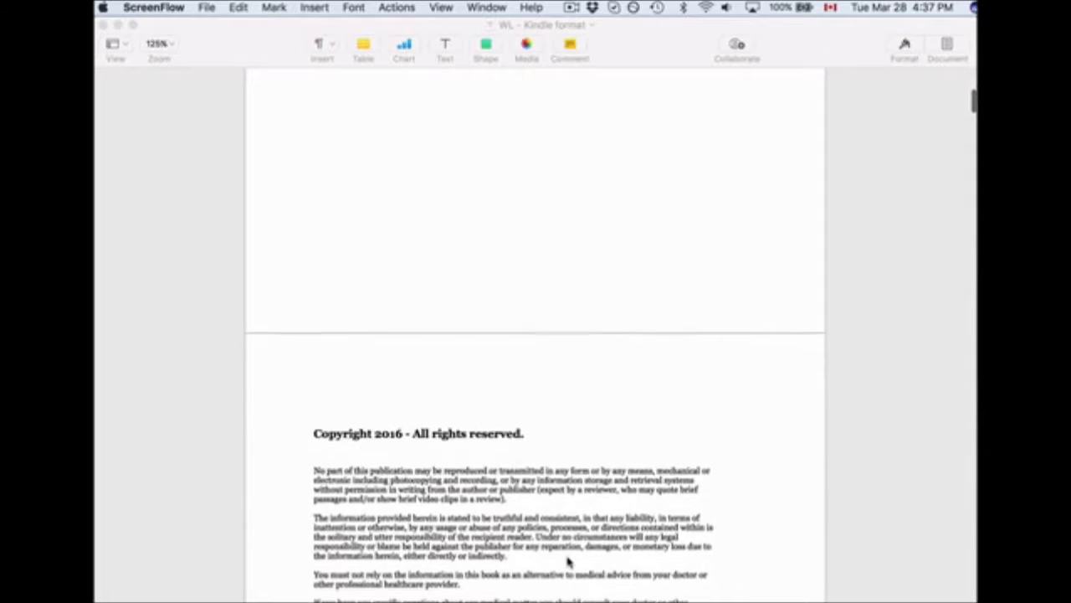
scroll(568, 562, down, 12)
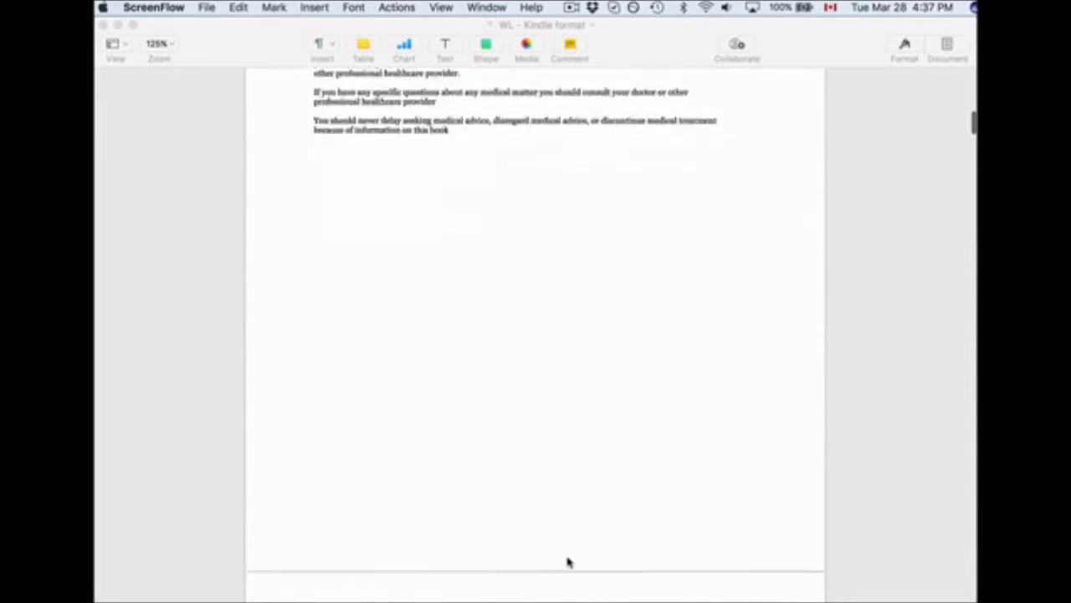
scroll(567, 562, down, 3)
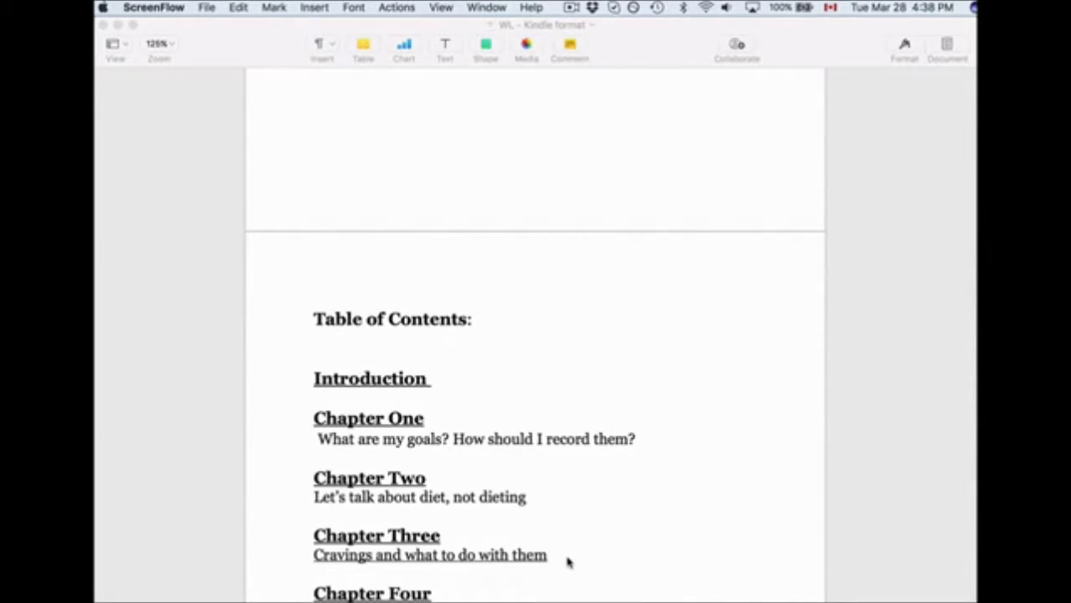
scroll(416, 223, up, 6)
Show the document's invisible formatting characters
click(273, 56)
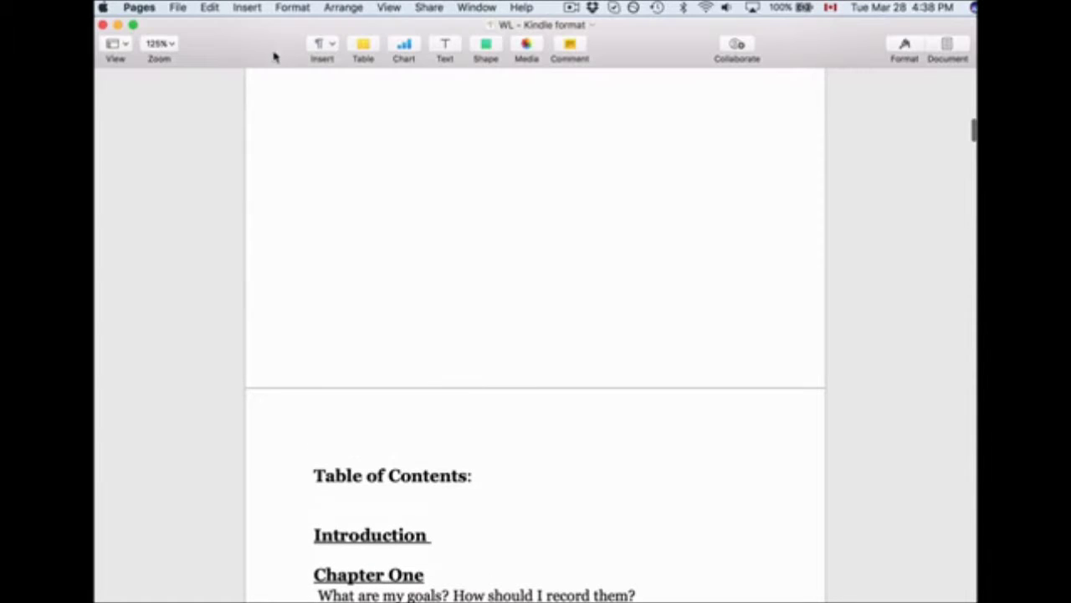
click(291, 7)
mouse_move(385, 7)
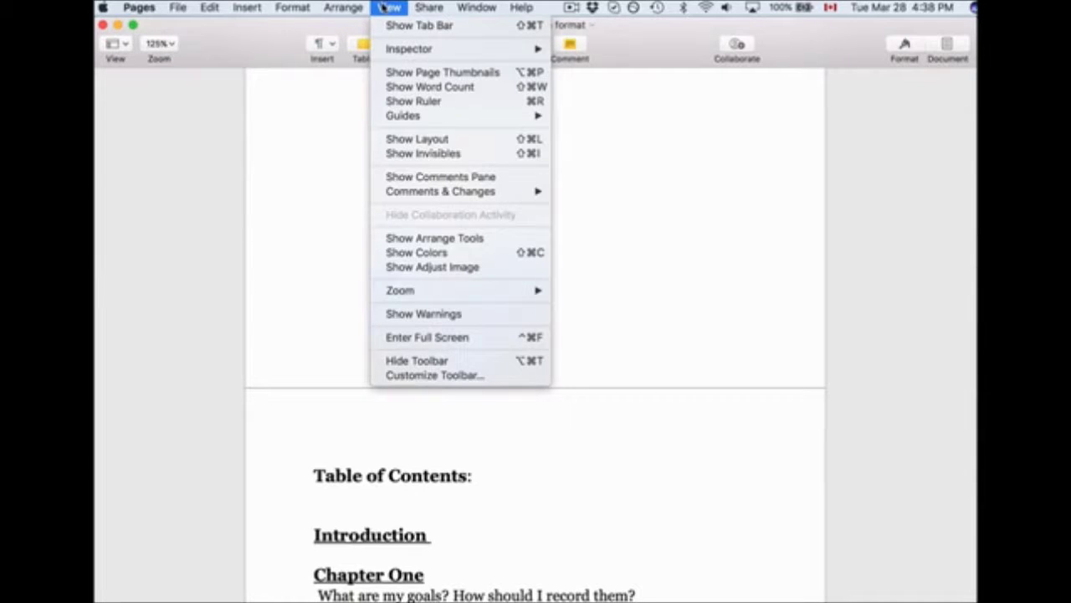
click(395, 153)
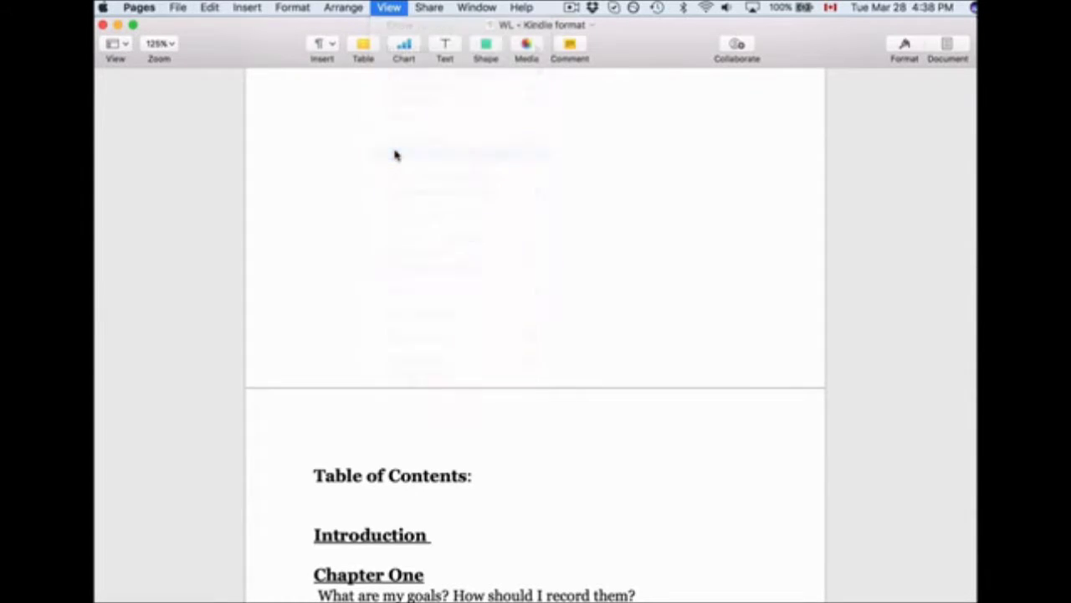
Examine the paragraph marks in the table of contents and the page break that ends the title page
scroll(374, 465, down, 5)
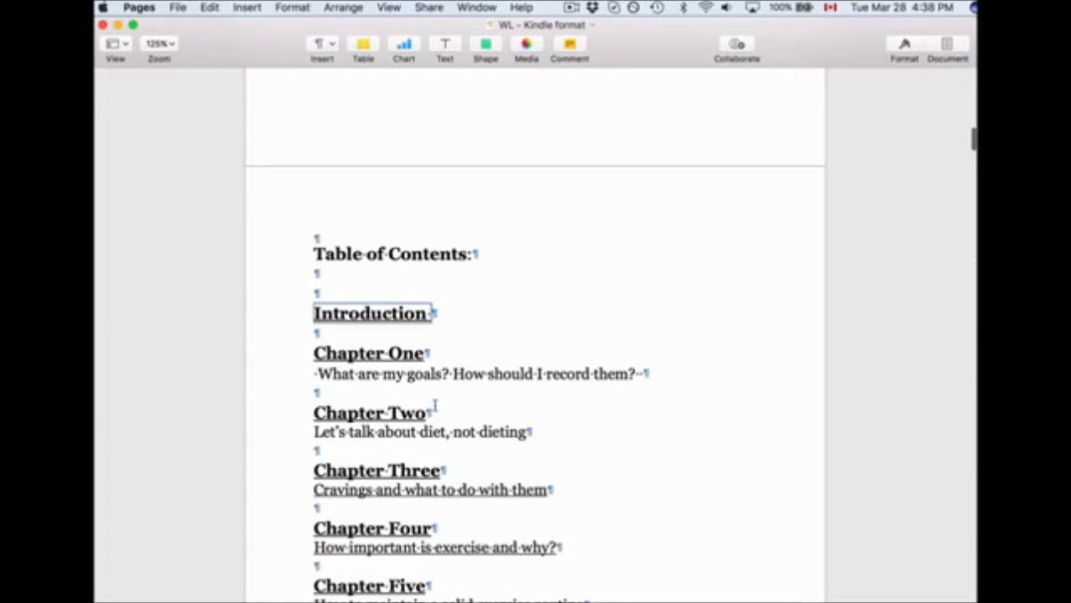
scroll(530, 431, down, 3)
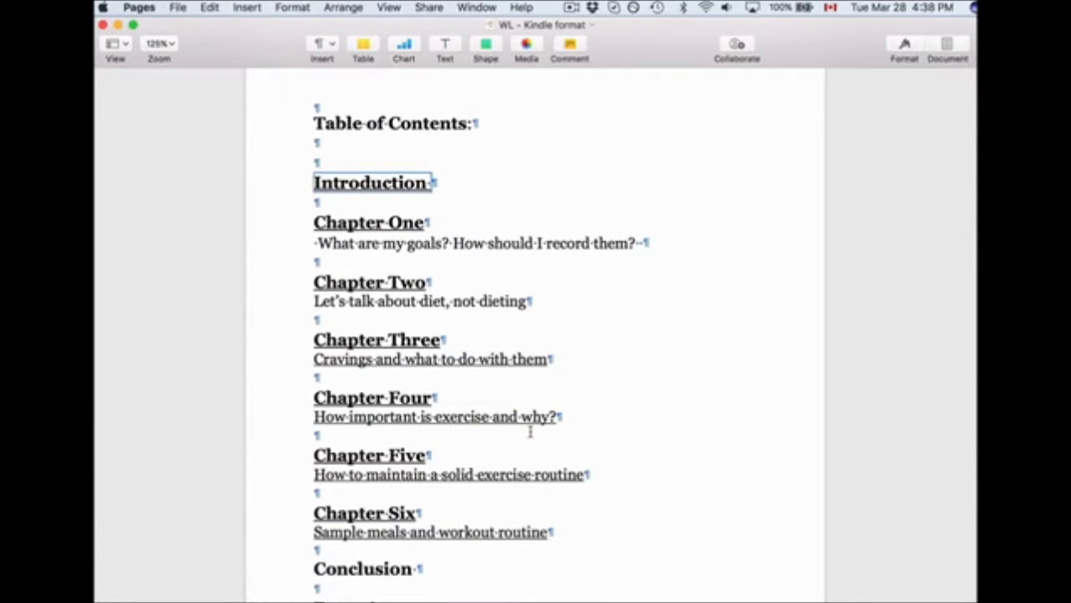
scroll(530, 431, down, 6)
scroll(530, 431, up, 9)
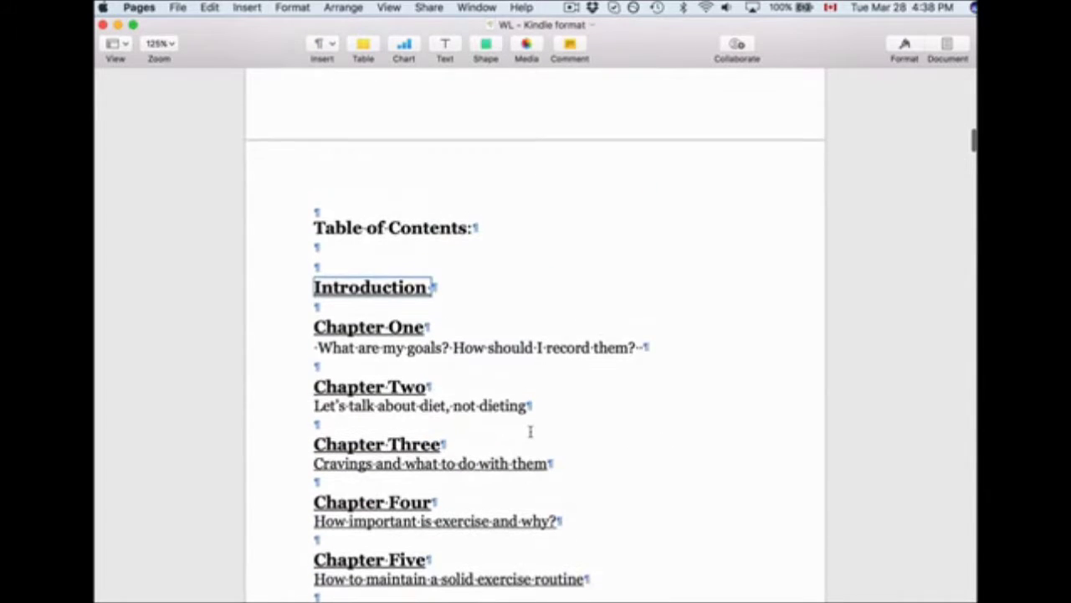
scroll(530, 431, up, 15)
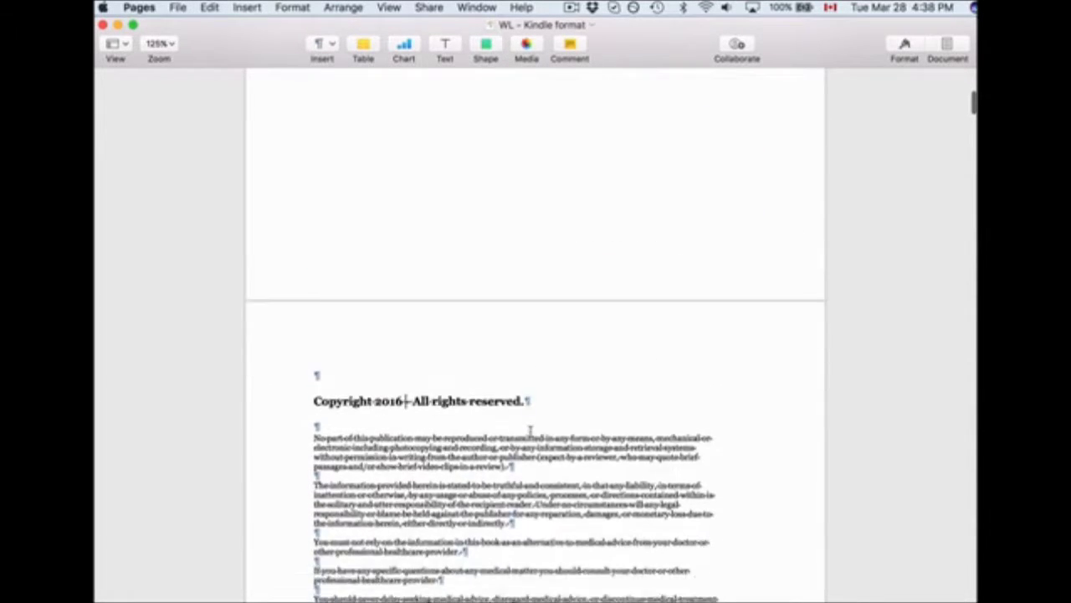
scroll(530, 431, up, 5)
scroll(530, 432, down, 3)
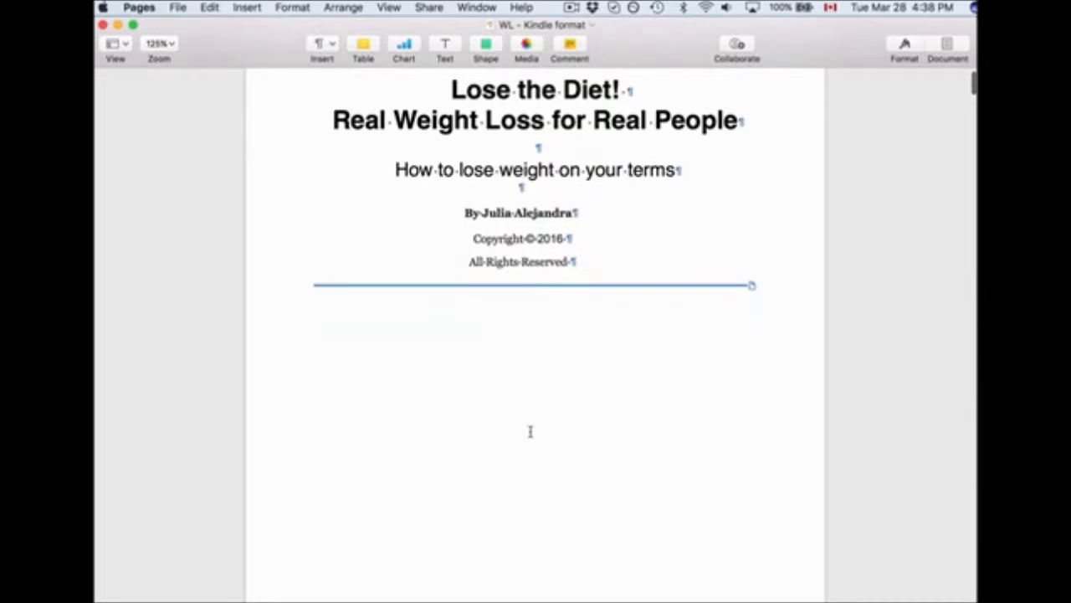
scroll(529, 431, down, 1)
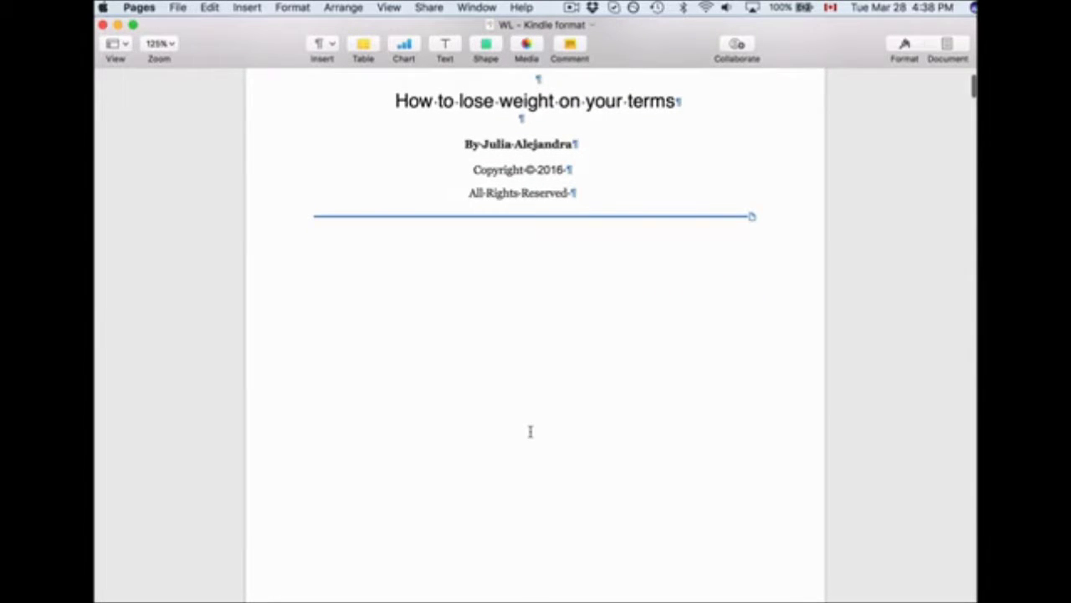
Review the formatting marks from the copyright page through the contents and bonus pages to the Introduction
scroll(530, 431, down, 10)
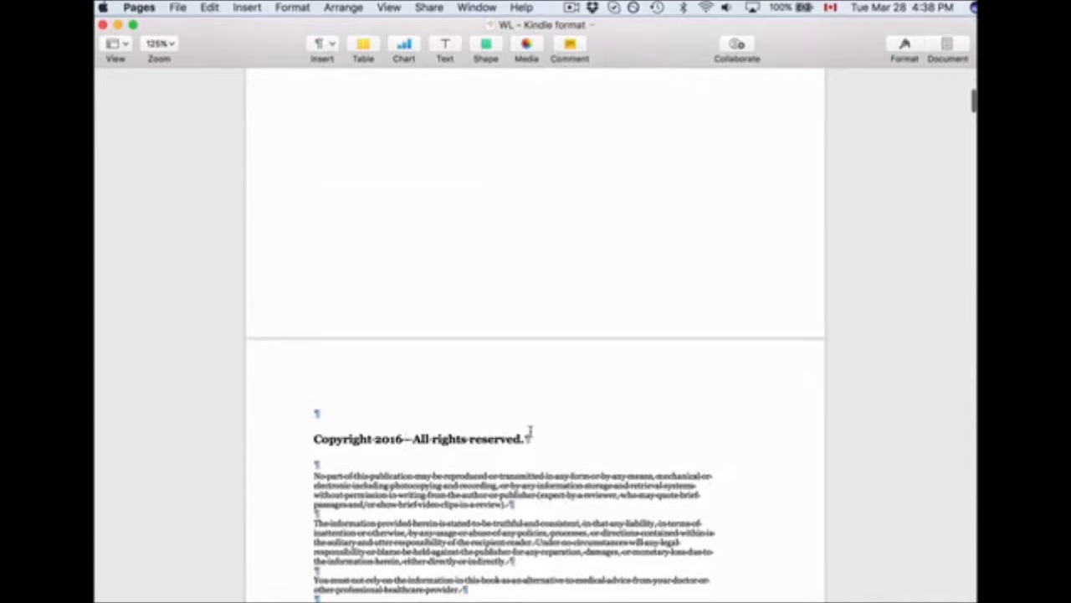
scroll(530, 431, down, 15)
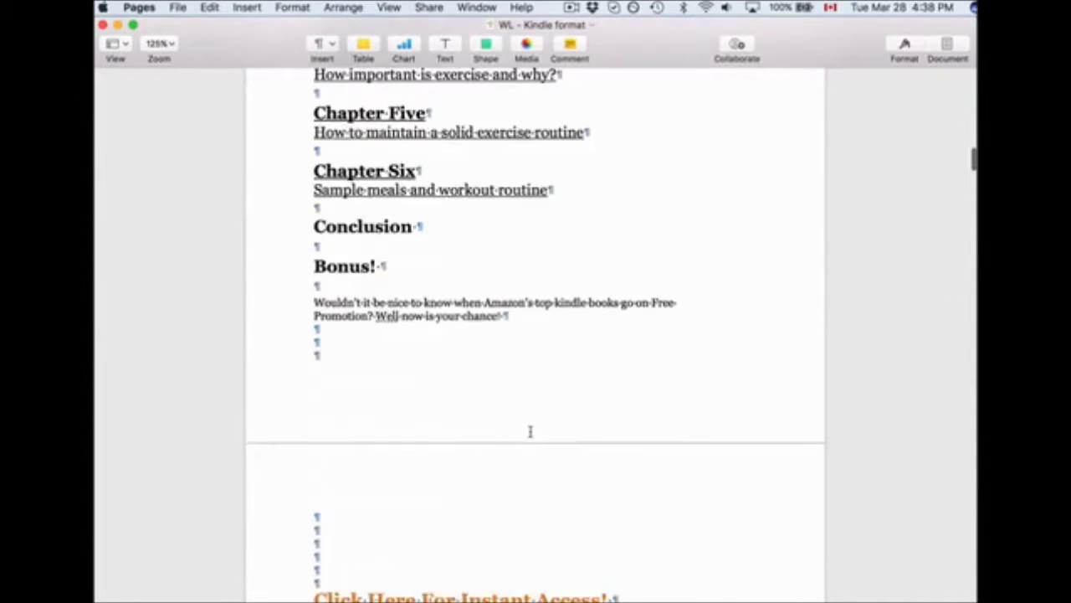
scroll(529, 431, up, 1)
scroll(530, 431, down, 15)
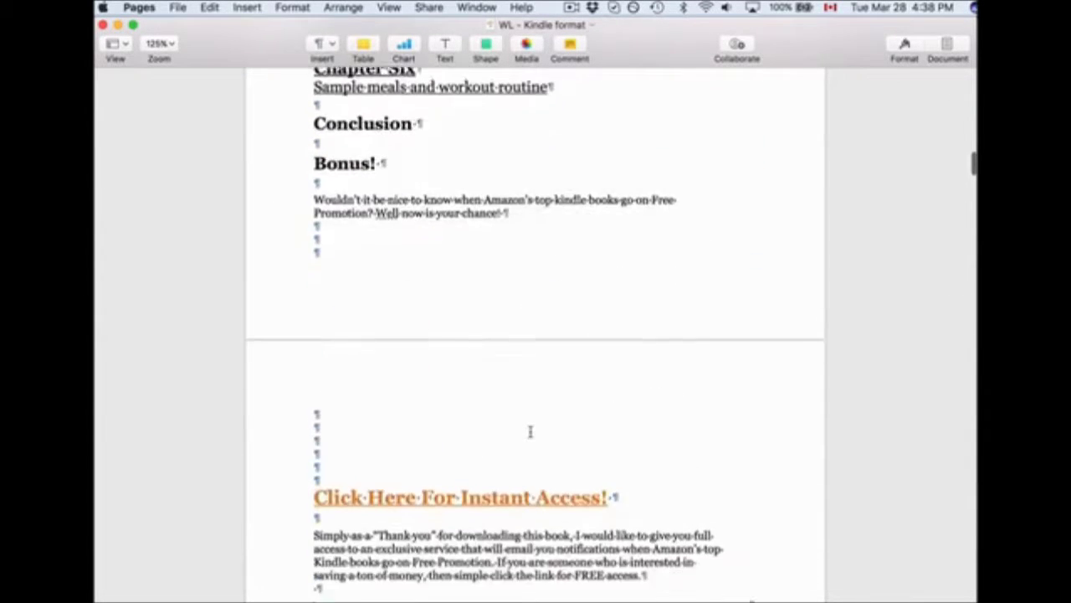
scroll(530, 431, down, 10)
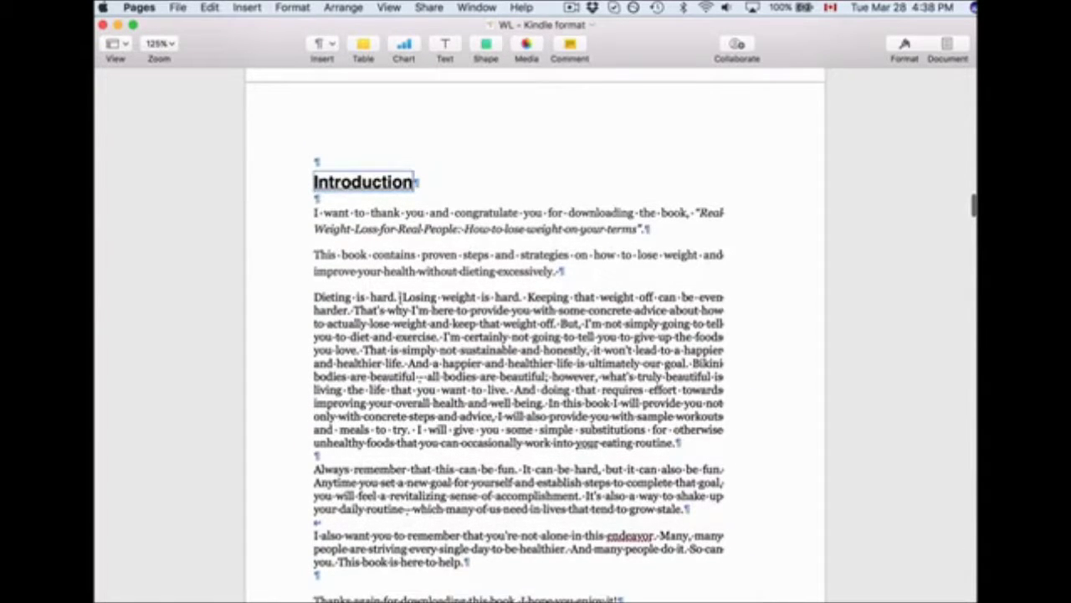
scroll(407, 297, up, 10)
scroll(409, 299, down, 8)
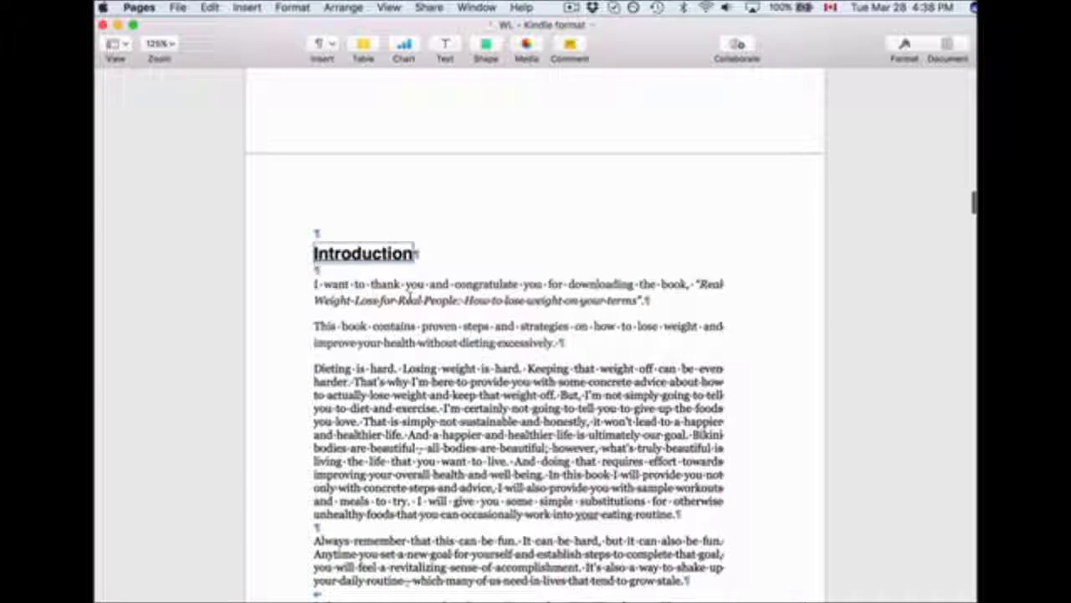
Justify all the text from the Introduction's first paragraph to the author's sign-off after the Conclusion
right_click(407, 299)
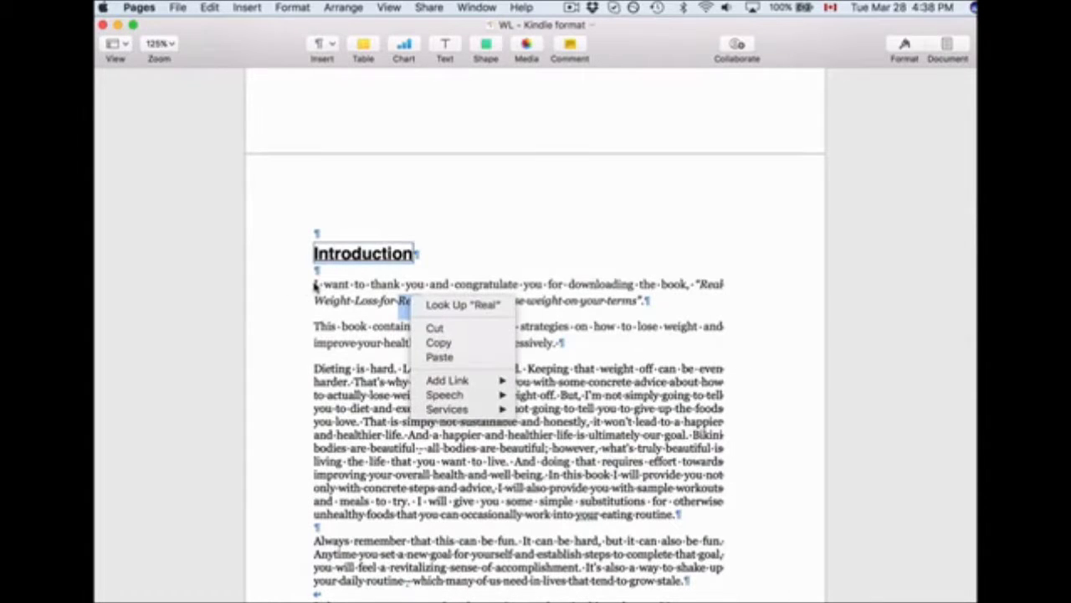
click(315, 285)
drag(315, 286, 627, 572)
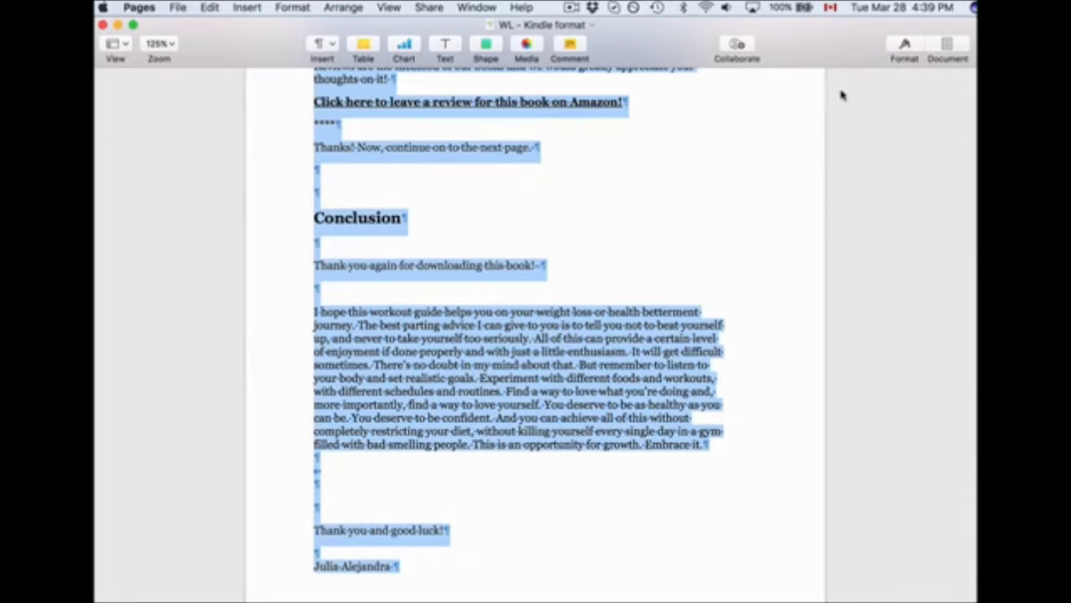
click(907, 48)
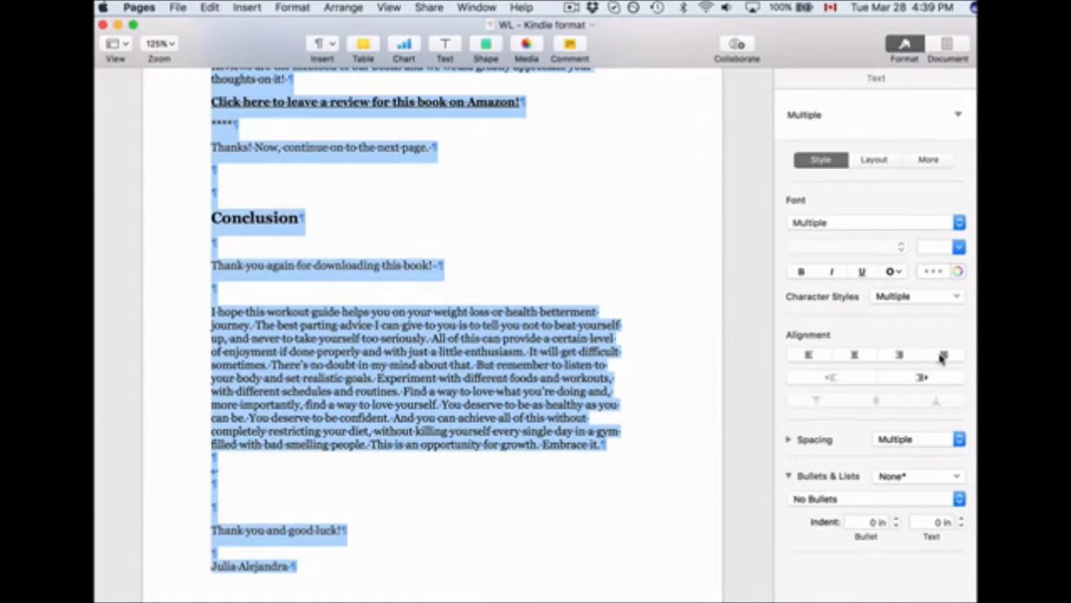
click(944, 355)
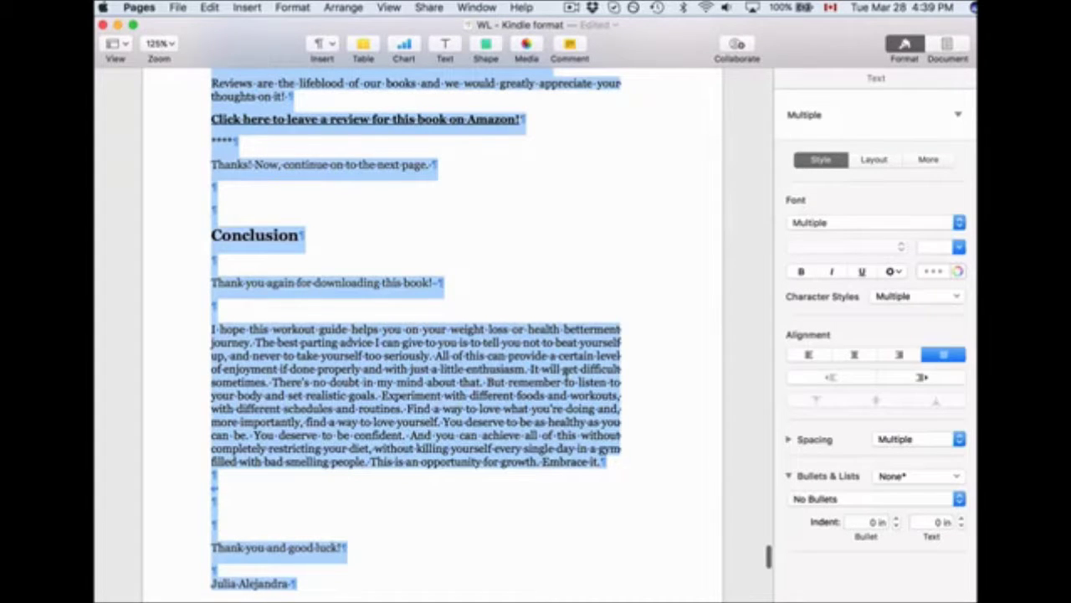
Check the justified text from the Conclusion back to the Introduction and clear the text selection
scroll(567, 372, up, 2)
scroll(567, 371, up, 15)
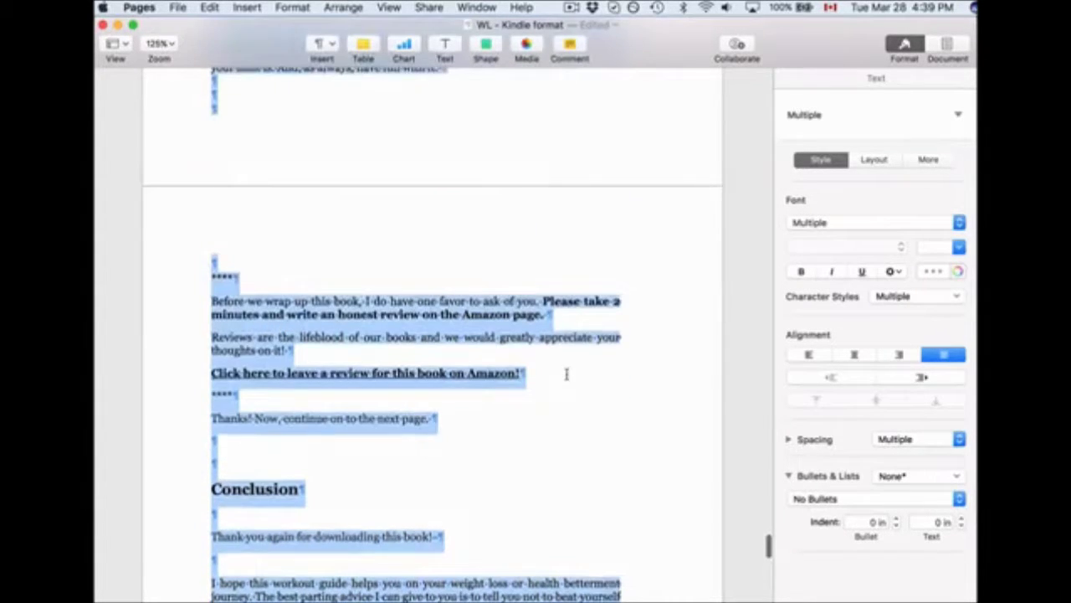
scroll(567, 371, up, 15)
click(567, 371)
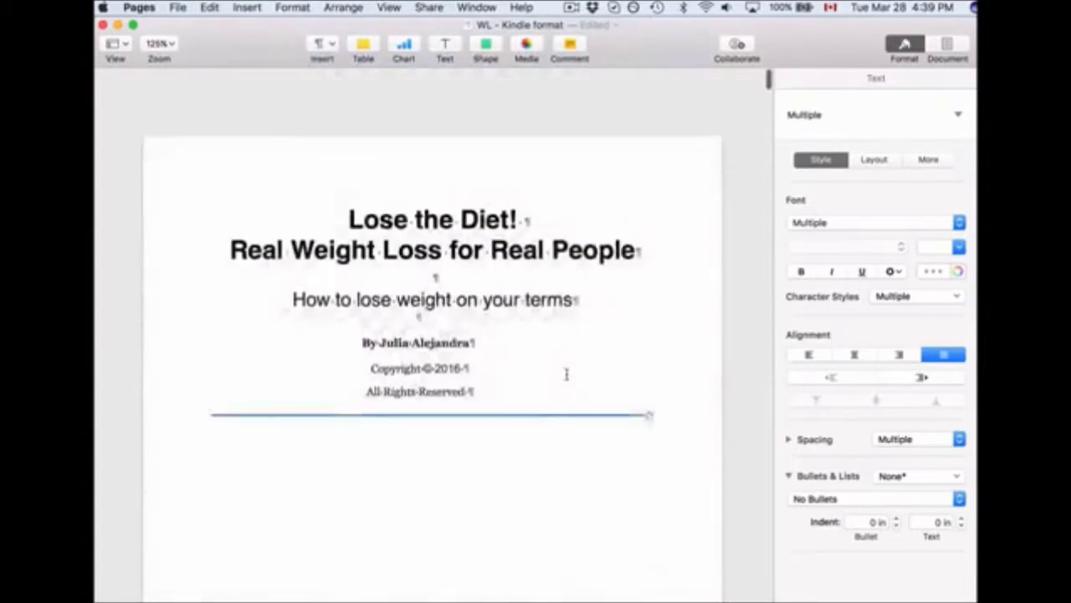
scroll(567, 373, down, 5)
scroll(566, 374, down, 15)
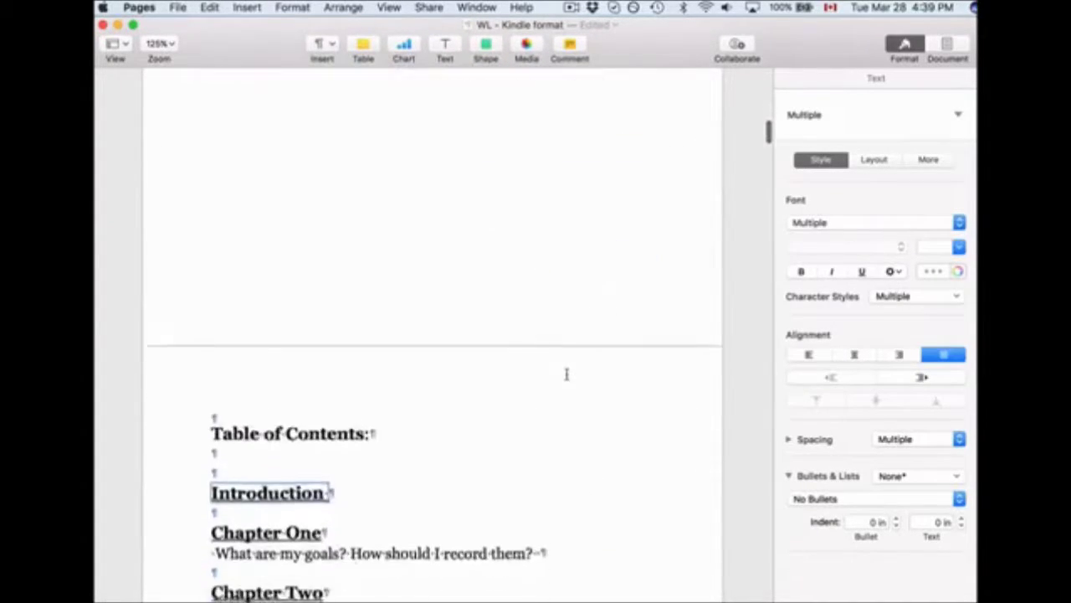
scroll(567, 379, down, 10)
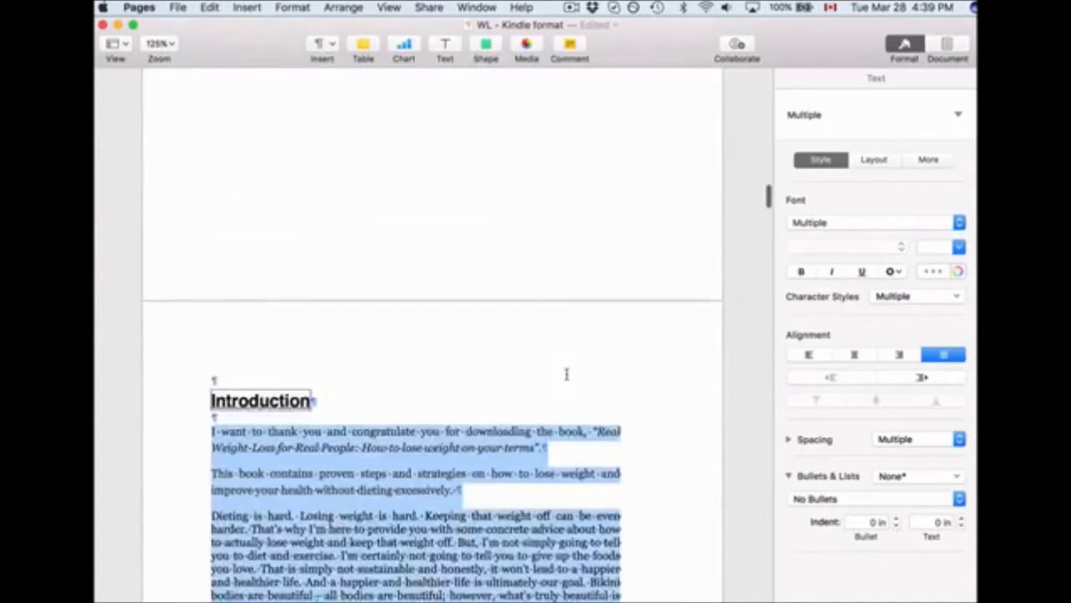
click(635, 375)
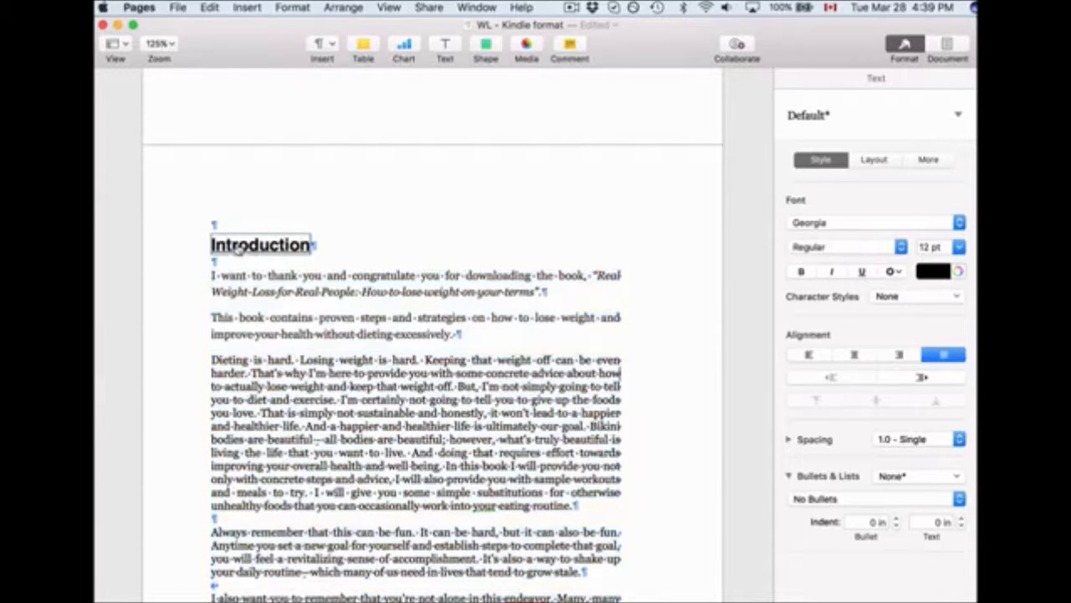
Test the page break ending the Introduction by adding a run of blank paragraphs above it and deleting them again
scroll(360, 282, down, 10)
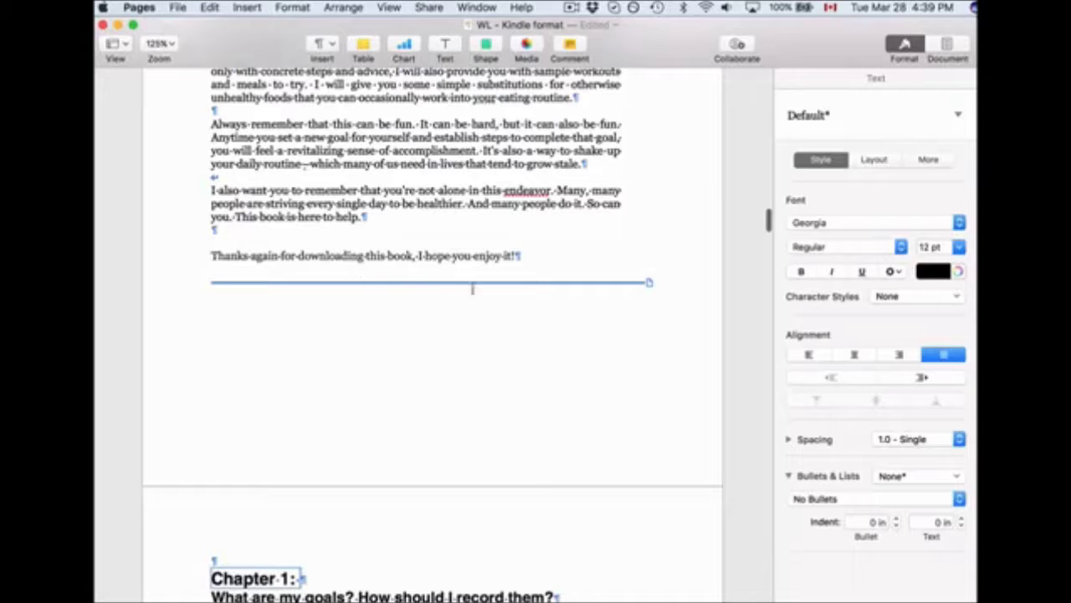
click(331, 328)
key(Return)
key(Return)
key(Return)
key(Return)
key(Return)
key(Return)
key(Return)
key(Return)
key(Return)
key(BackSpace)
key(BackSpace)
key(BackSpace)
key(BackSpace)
key(BackSpace)
key(BackSpace)
key(BackSpace)
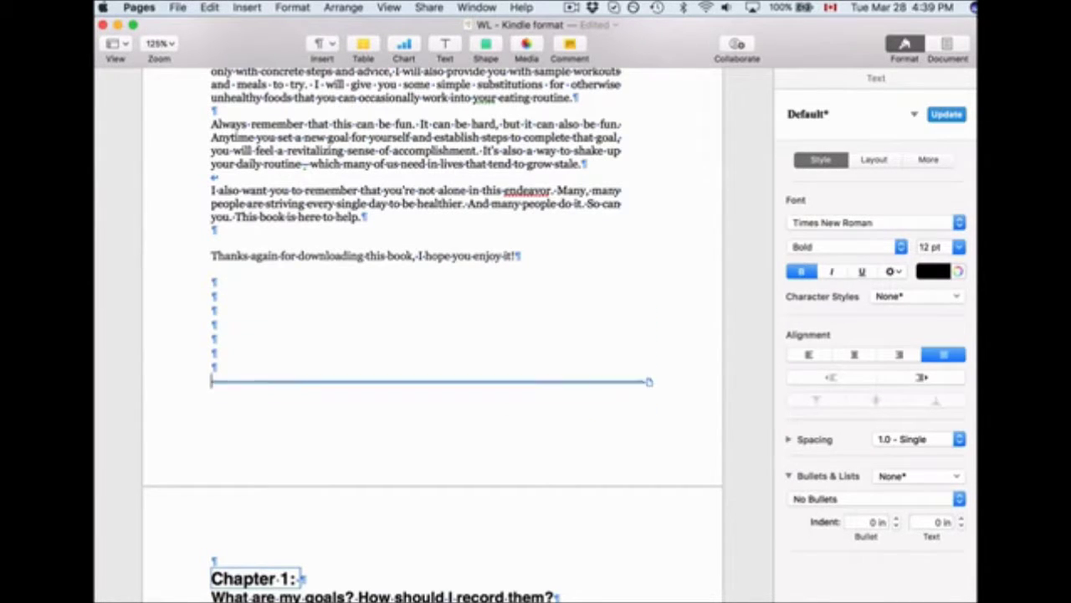
key(BackSpace)
key(BackSpace)
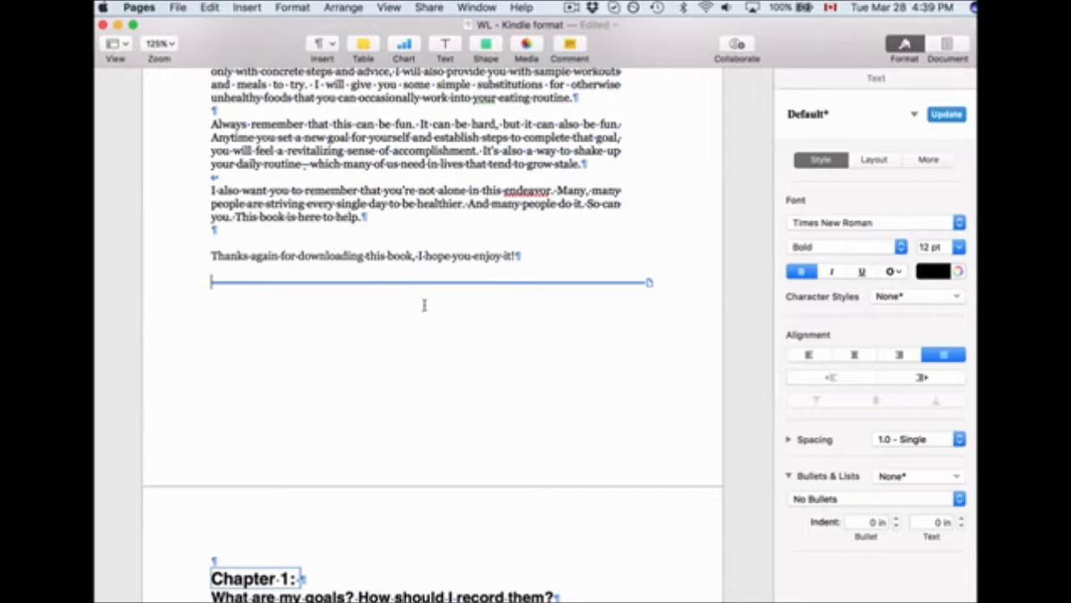
Repeat the page-break test after the Introduction with four blank paragraphs and remove them
key(Return)
key(Return)
key(Return)
key(Return)
key(BackSpace)
key(BackSpace)
key(BackSpace)
key(BackSpace)
Insert a page break after the last paragraph of Chapter 1, ahead of the Chapter 2 heading
scroll(433, 334, down, 15)
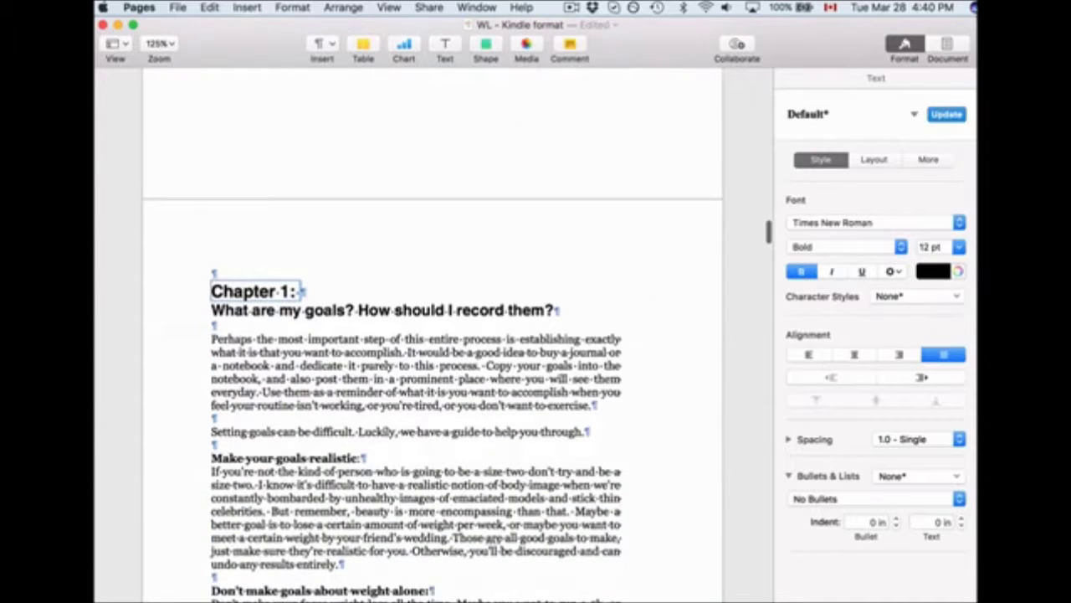
scroll(433, 335, down, 5)
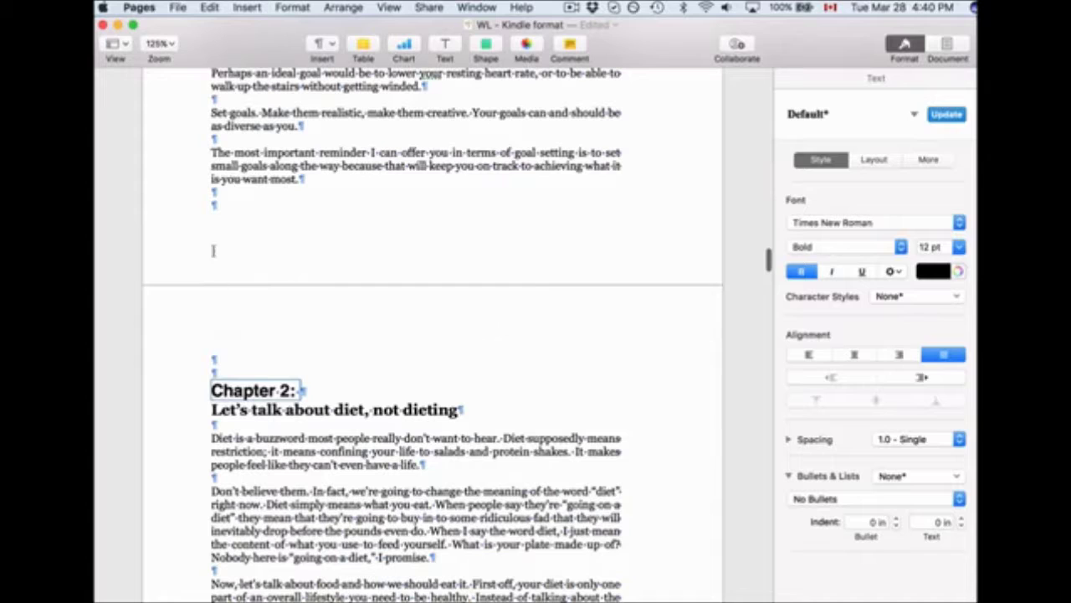
click(225, 192)
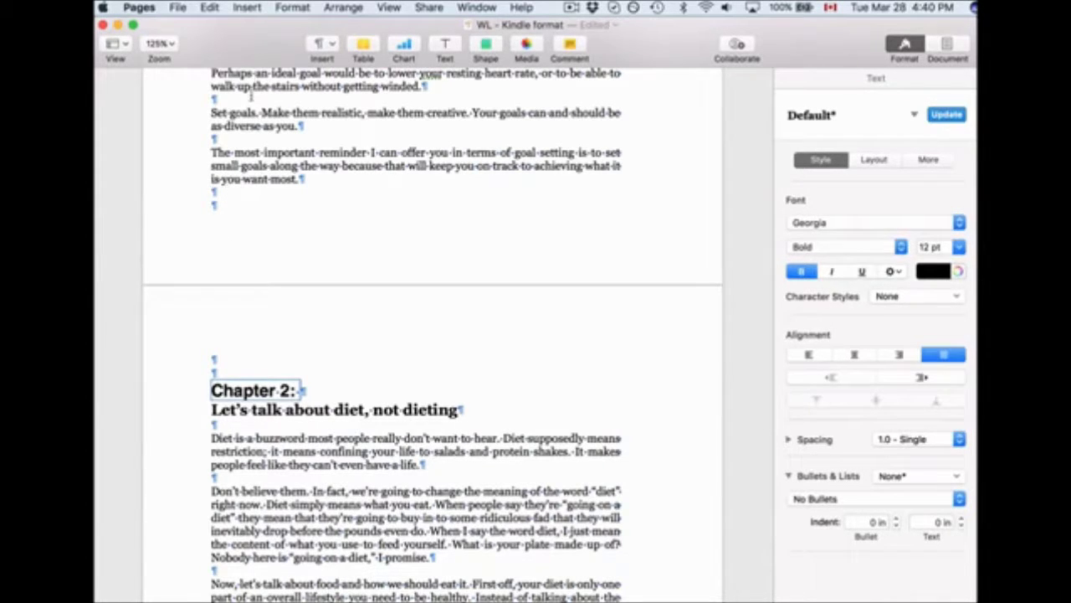
click(248, 7)
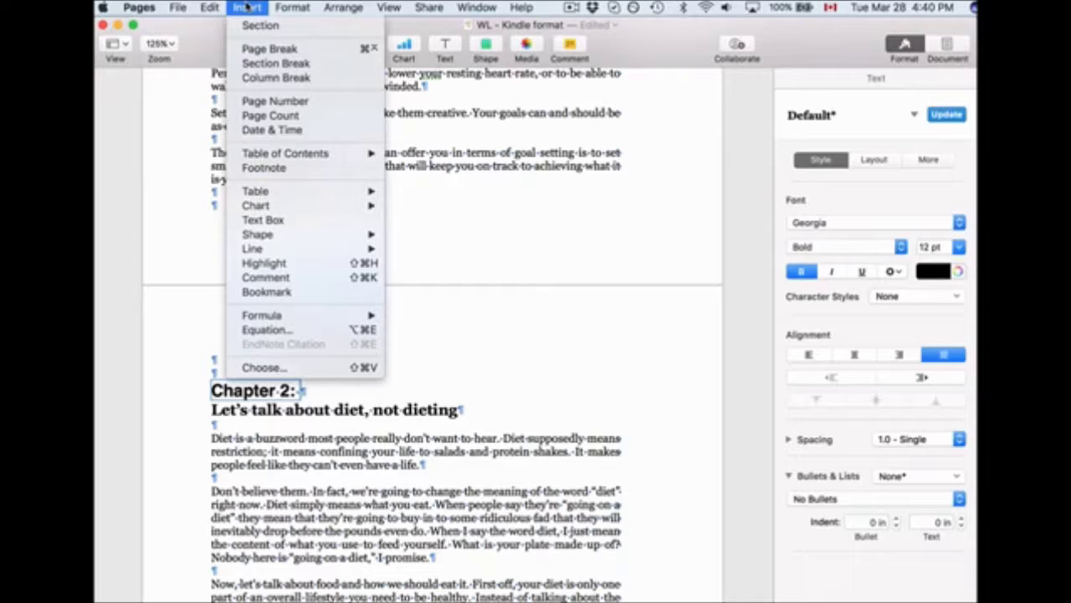
click(248, 50)
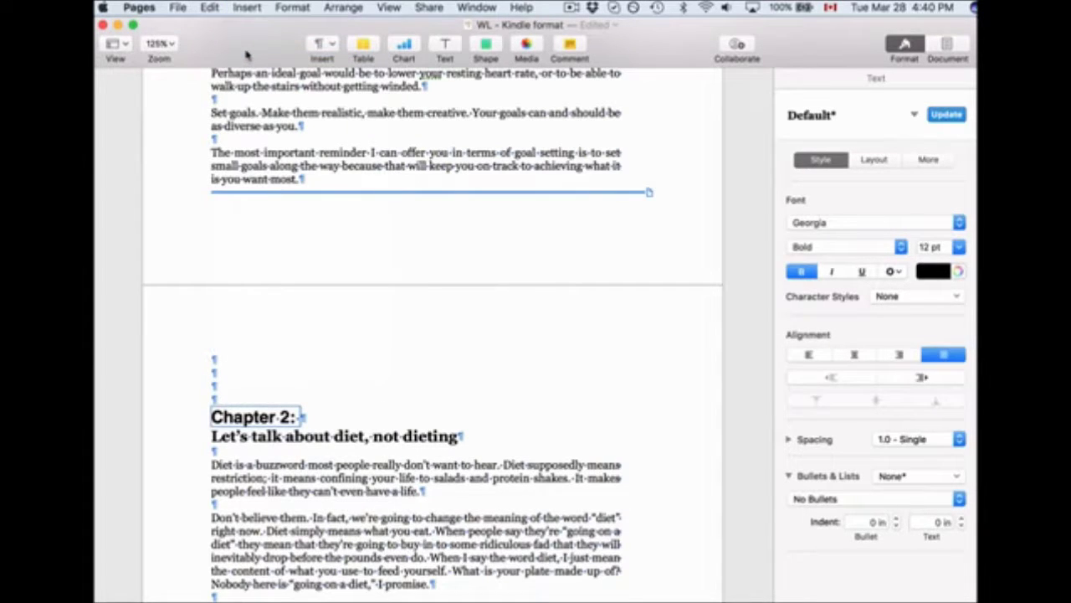
Center the two-line Chapter 2 heading, "Chapter 2:" and "Let's talk about diet, not dieting"
scroll(232, 402, down, 5)
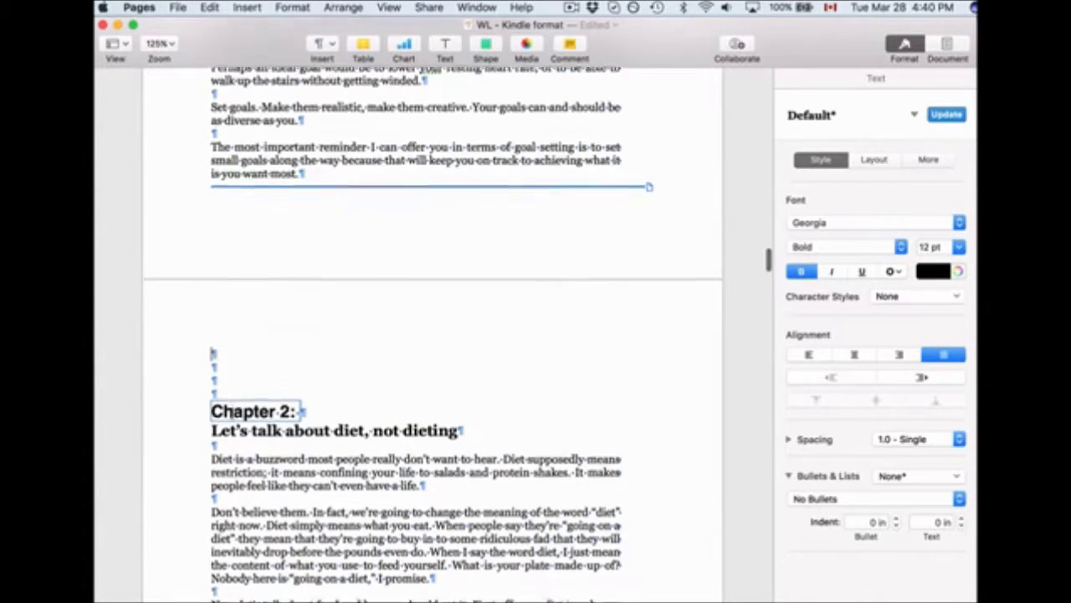
scroll(233, 418, down, 3)
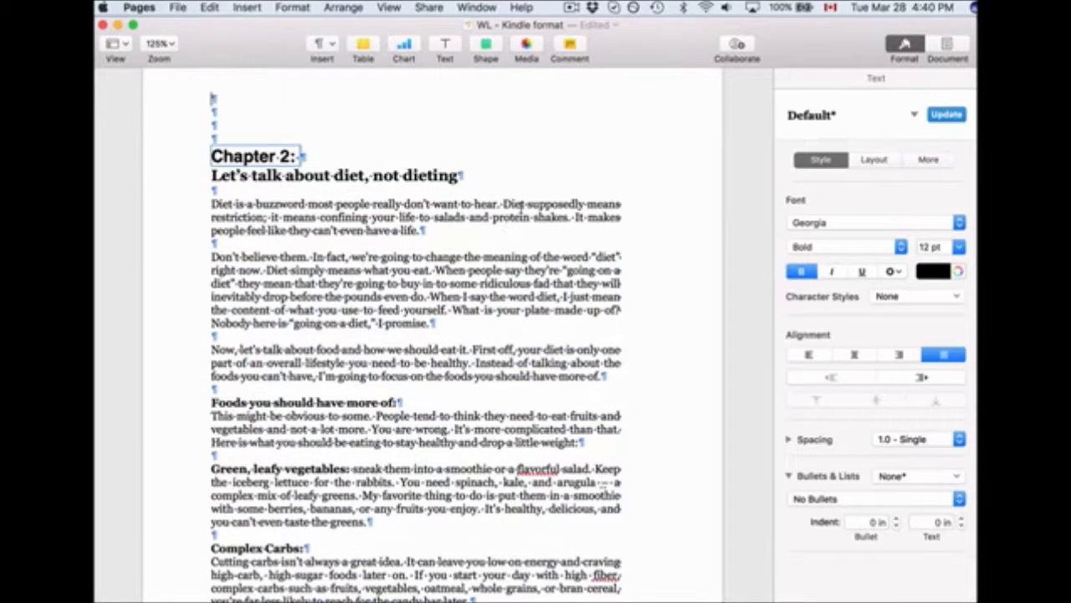
drag(474, 172, 211, 149)
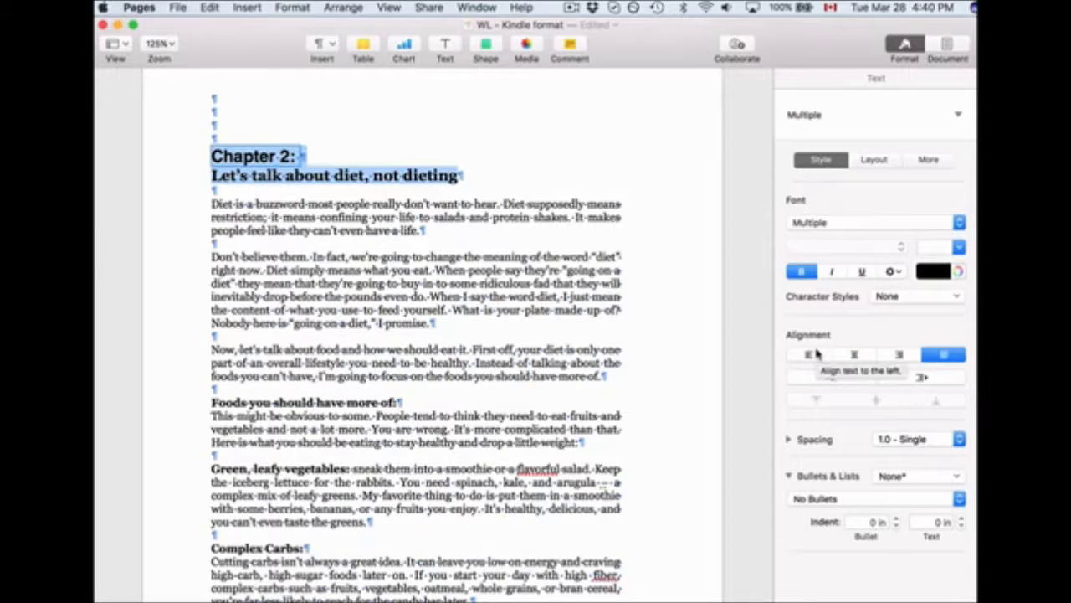
click(862, 359)
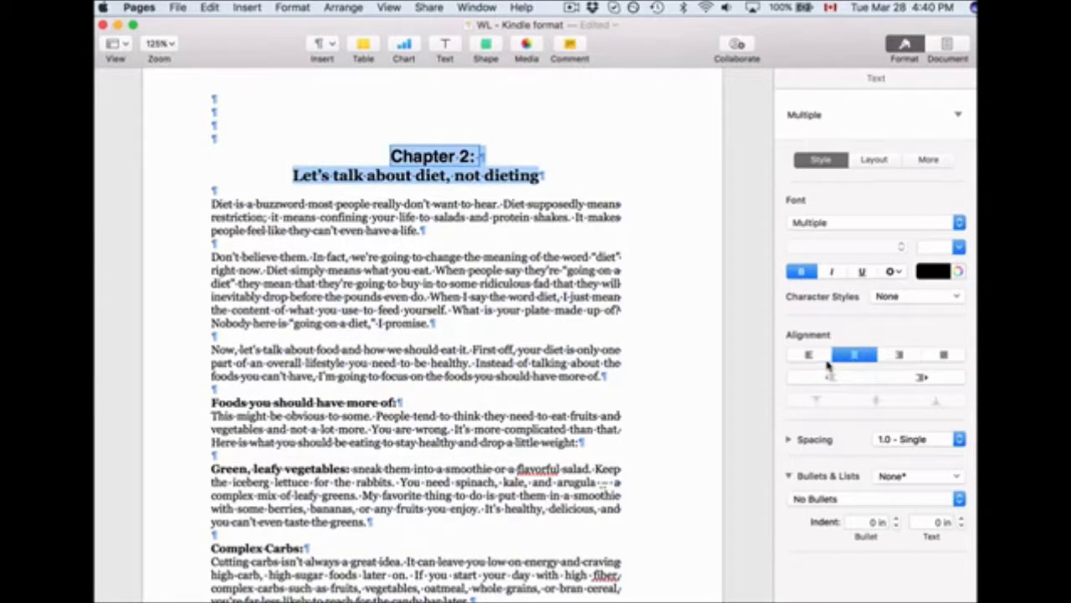
click(514, 337)
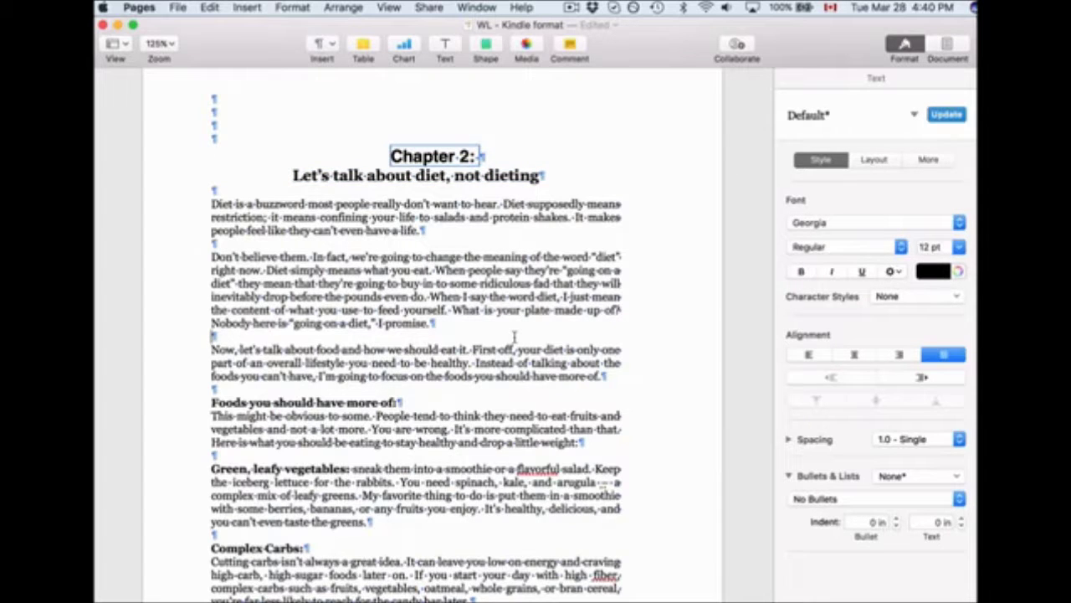
Insert a page break between the end of Chapter 2 and the Chapter 3 heading, and check the new page
scroll(514, 337, down, 15)
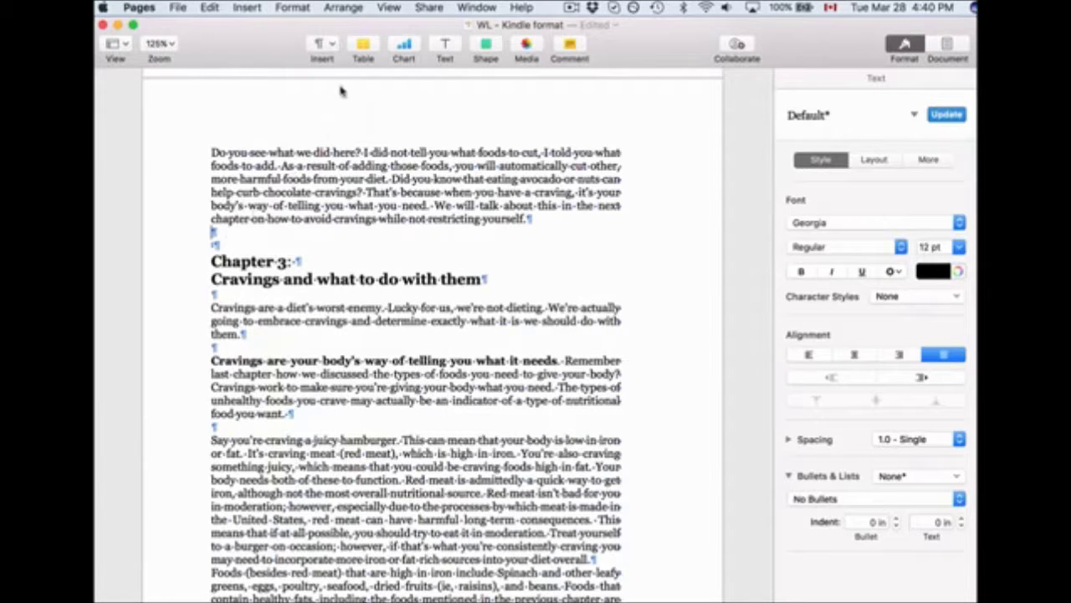
click(246, 8)
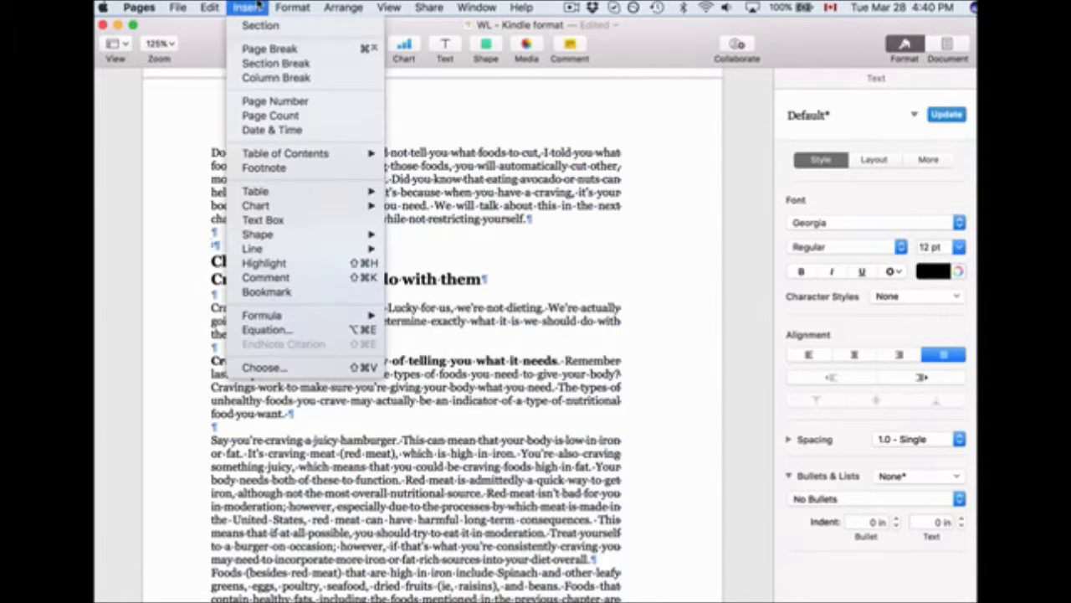
click(257, 49)
scroll(279, 304, down, 5)
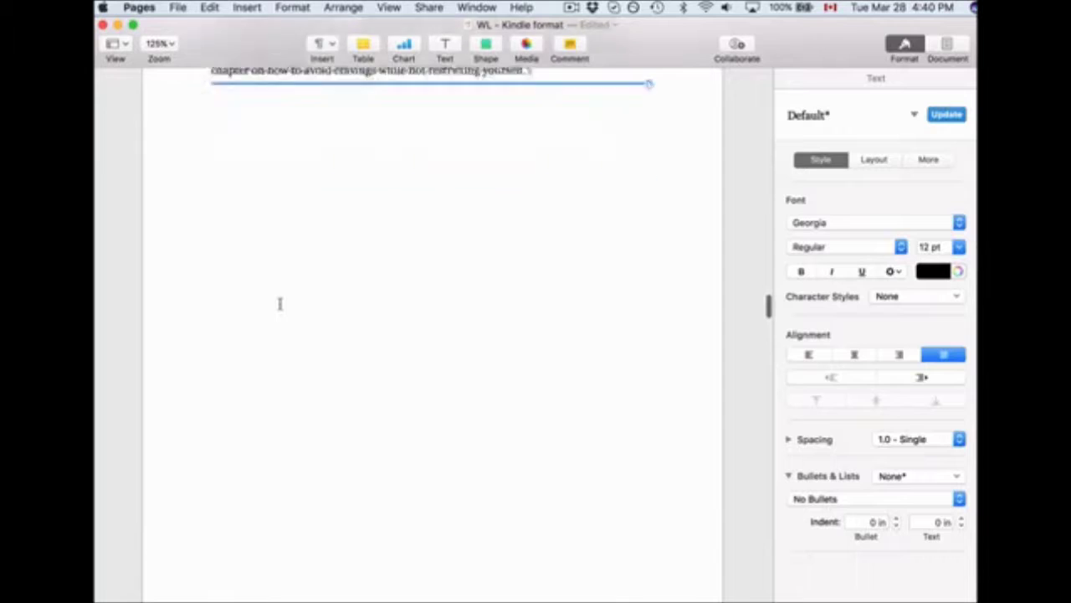
scroll(280, 304, down, 3)
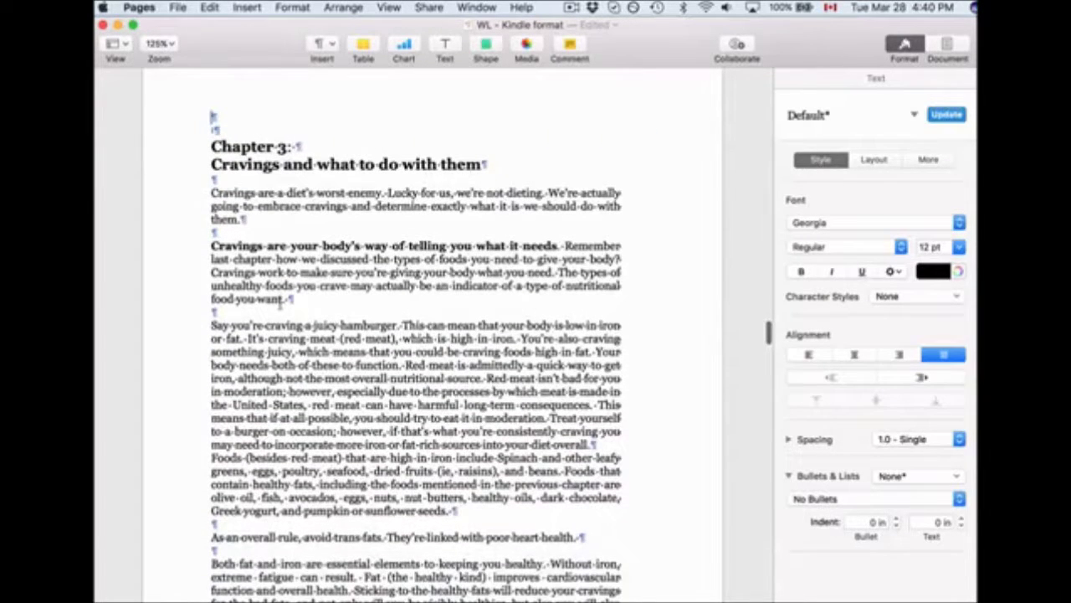
scroll(347, 289, down, 2)
scroll(346, 289, up, 2)
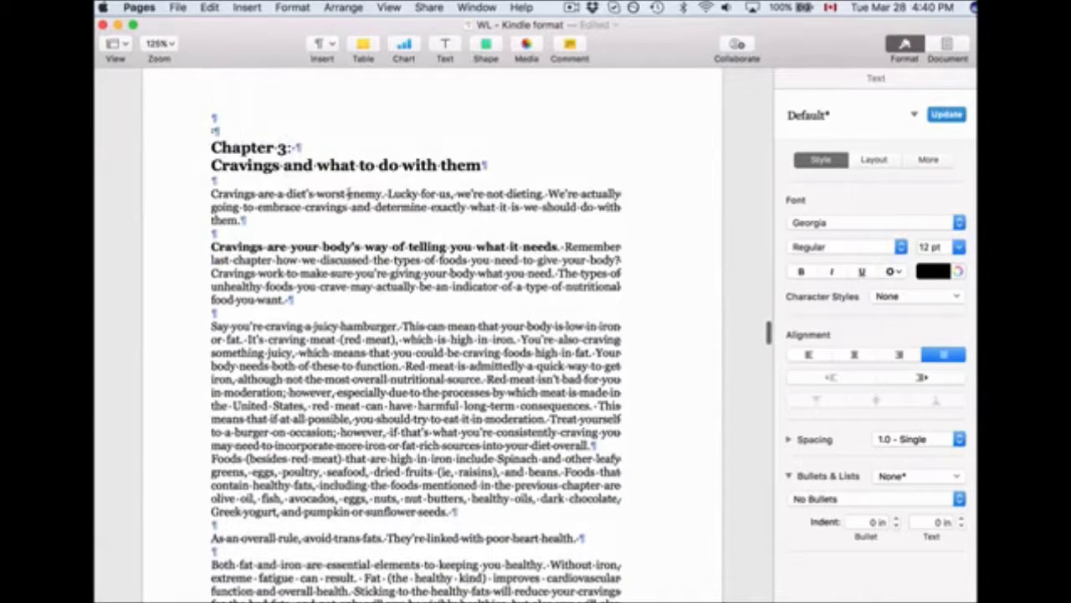
Insert a page break after the numbered list ending Chapter 3, ahead of the Chapter 4 heading
scroll(242, 222, down, 10)
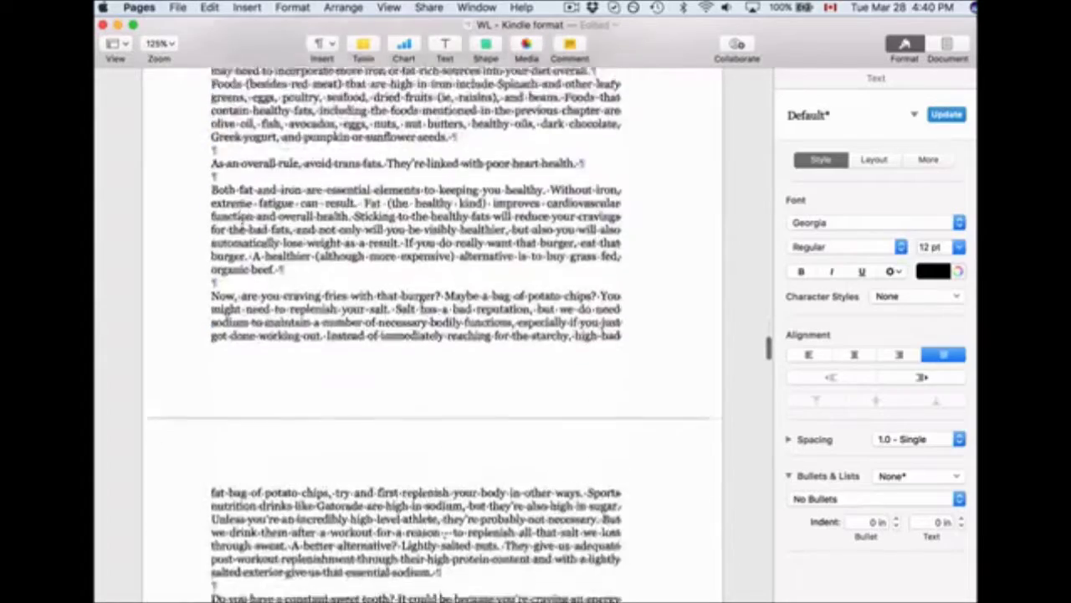
scroll(242, 228, down, 10)
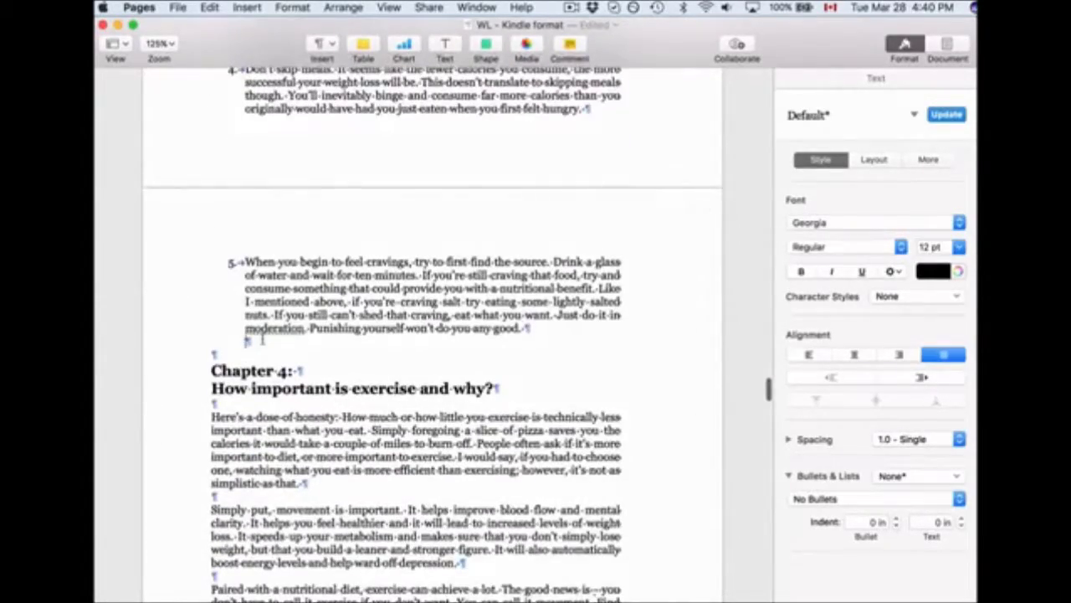
click(247, 8)
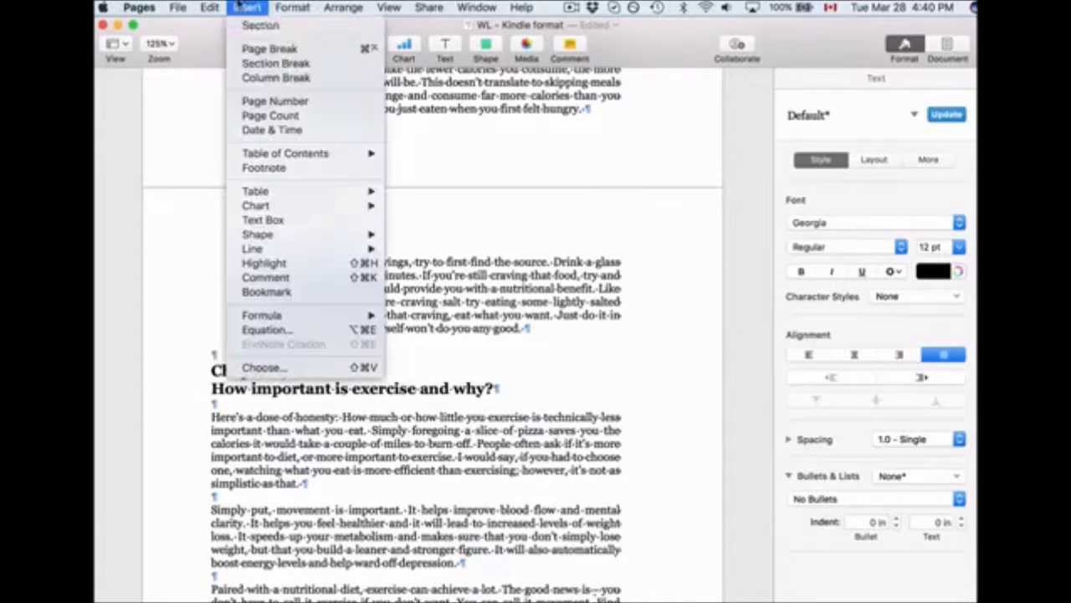
click(268, 50)
scroll(290, 356, down, 20)
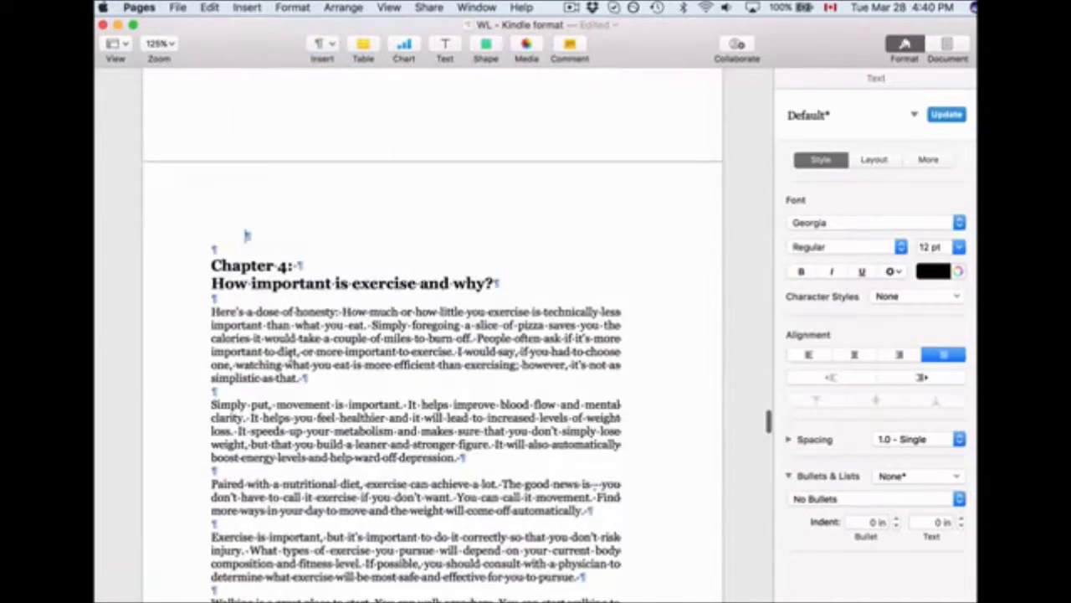
Insert a page break in the blank paragraph after Chapter 4's closing text, ahead of the Chapter 5 heading
scroll(290, 356, down, 5)
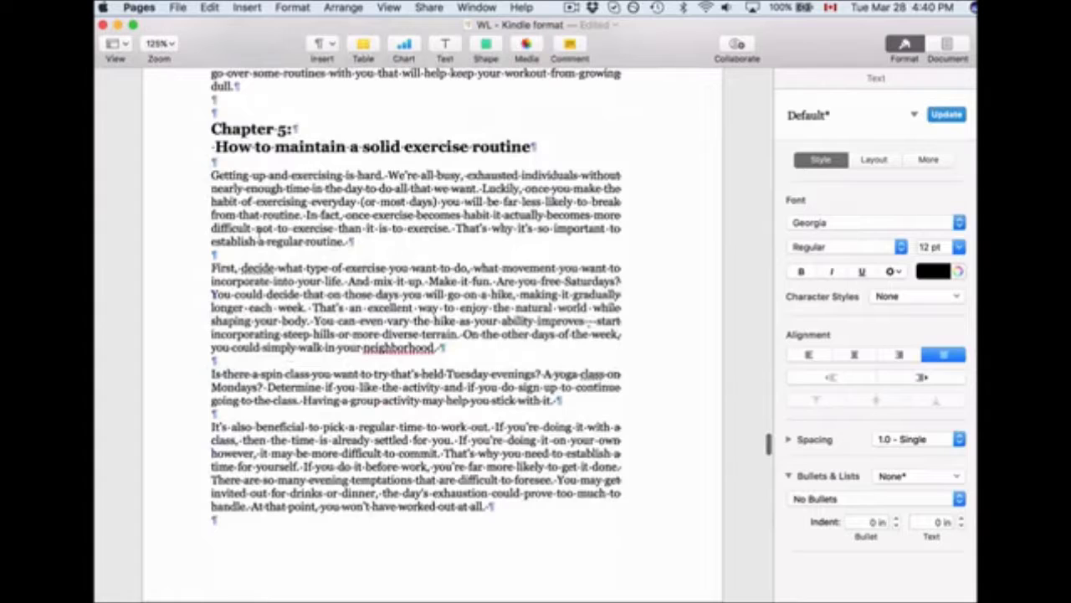
scroll(256, 198, up, 2)
click(239, 170)
click(247, 8)
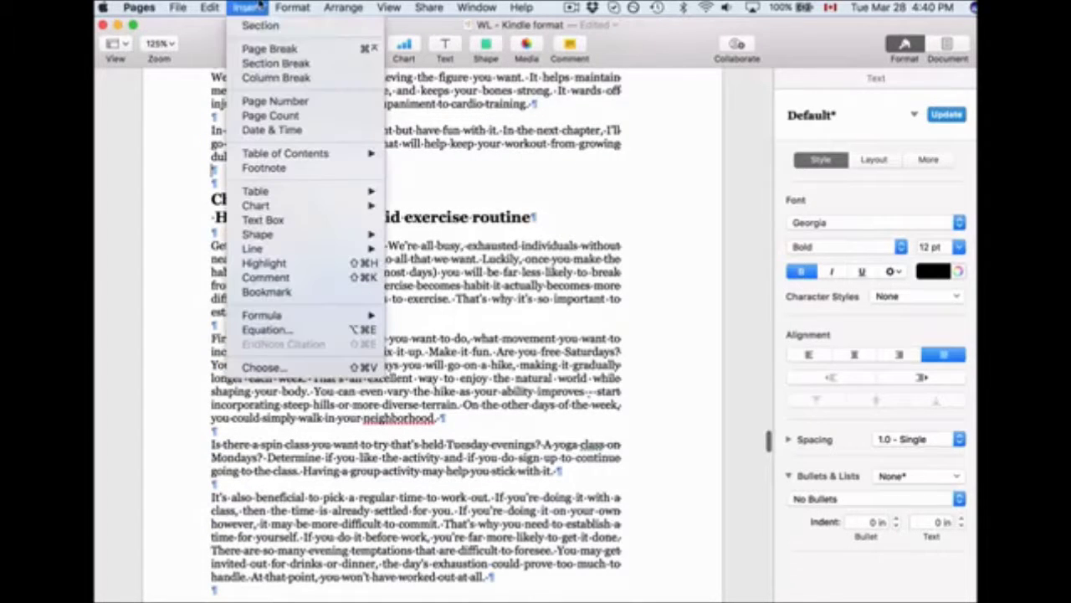
click(264, 50)
scroll(769, 444, down, 5)
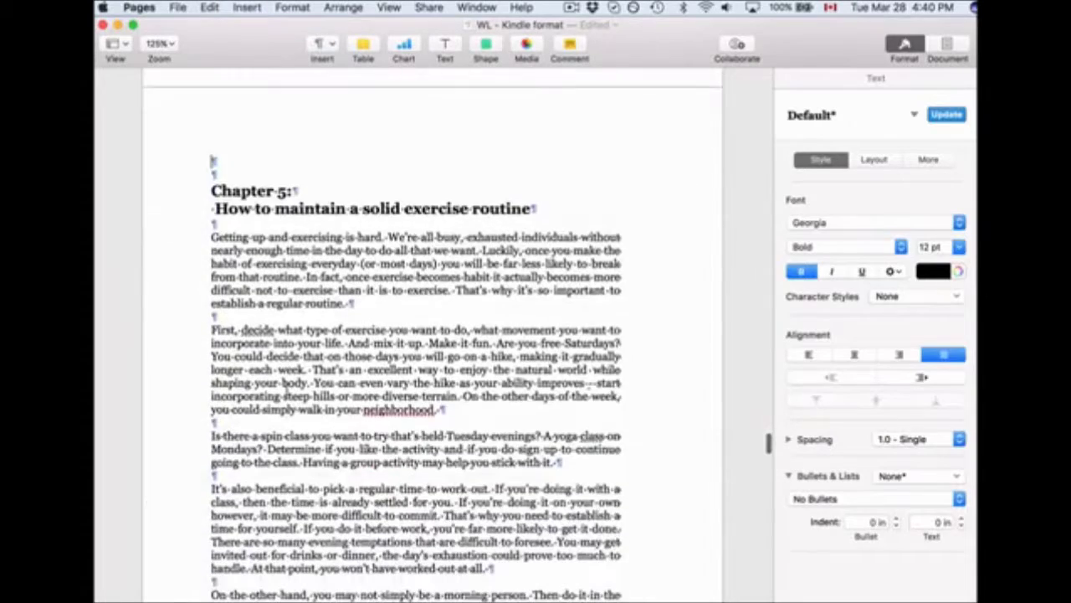
Insert a page break in the second blank paragraph after Chapter 5's text, just above the Chapter 6 heading
scroll(284, 385, down, 4)
scroll(289, 390, down, 10)
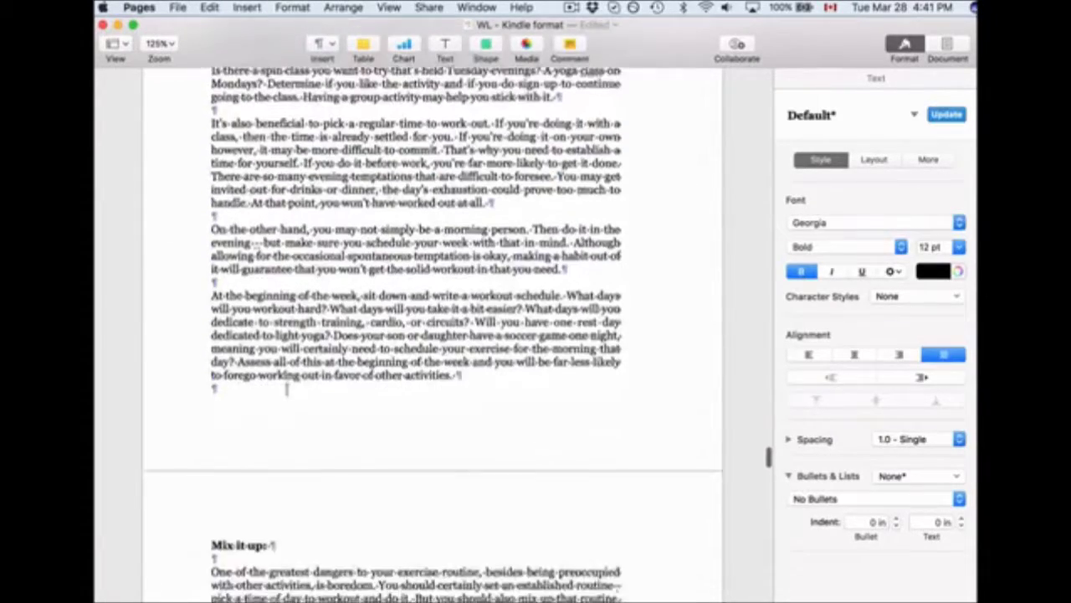
scroll(287, 388, down, 5)
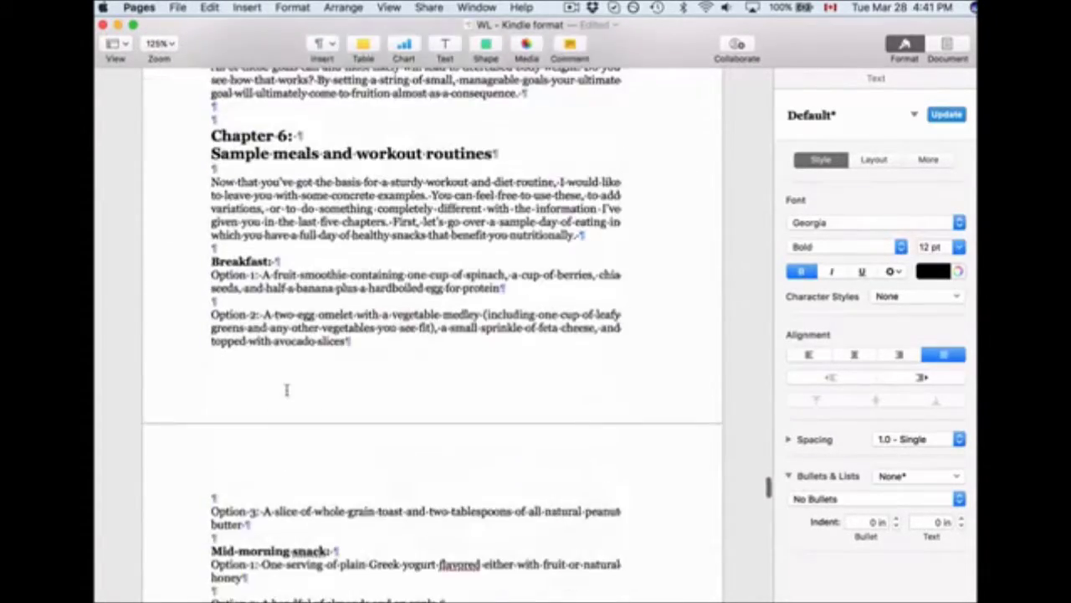
click(246, 7)
click(259, 49)
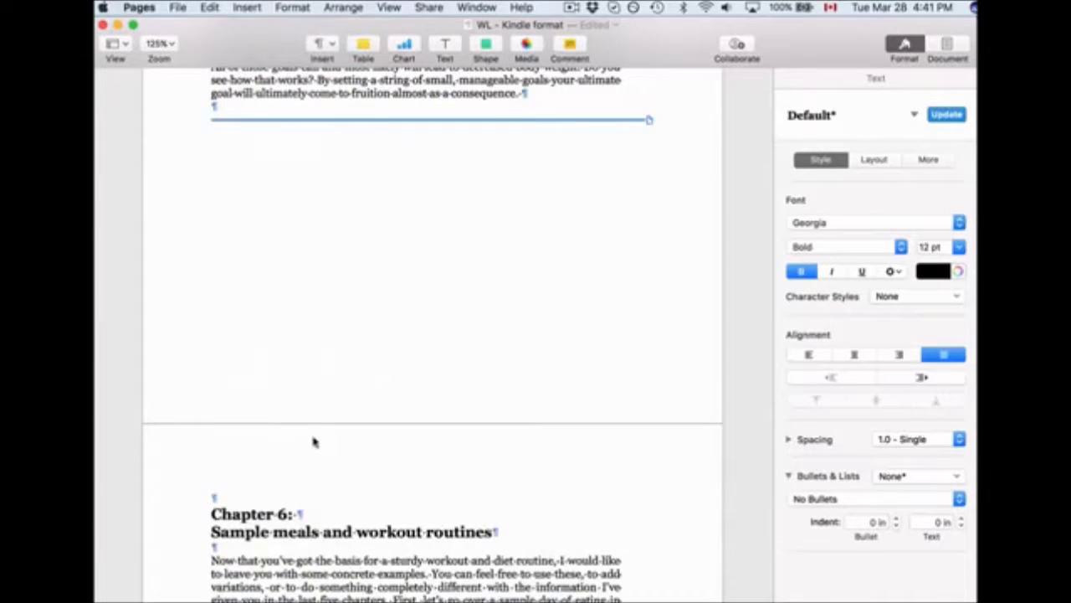
Follow the Introduction link in the table of contents to its bookmark and look over the pages from there to Chapter 1
scroll(314, 442, down, 15)
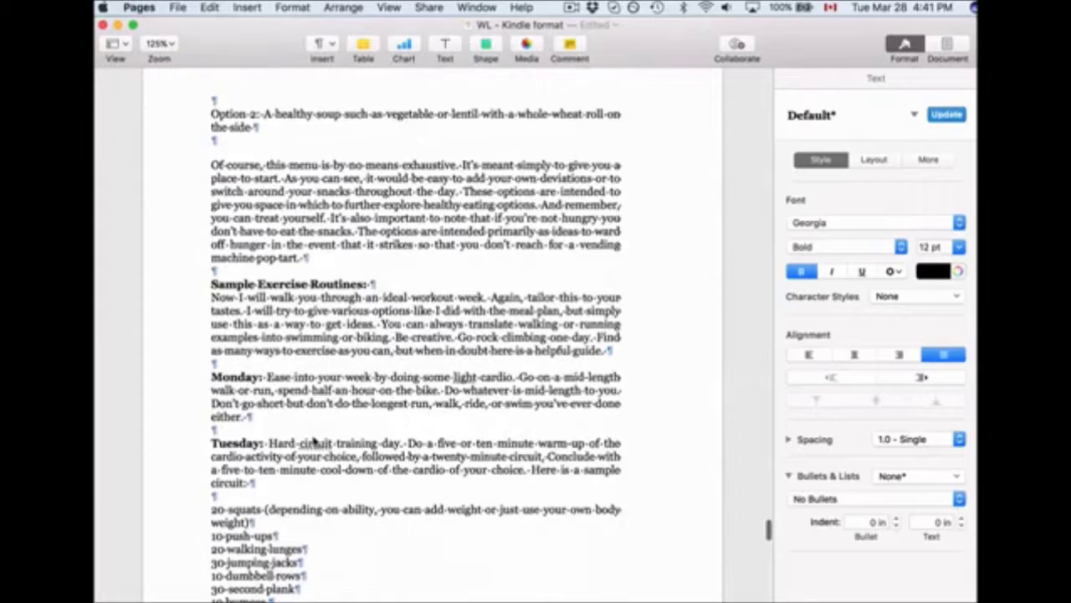
scroll(314, 442, up, 20)
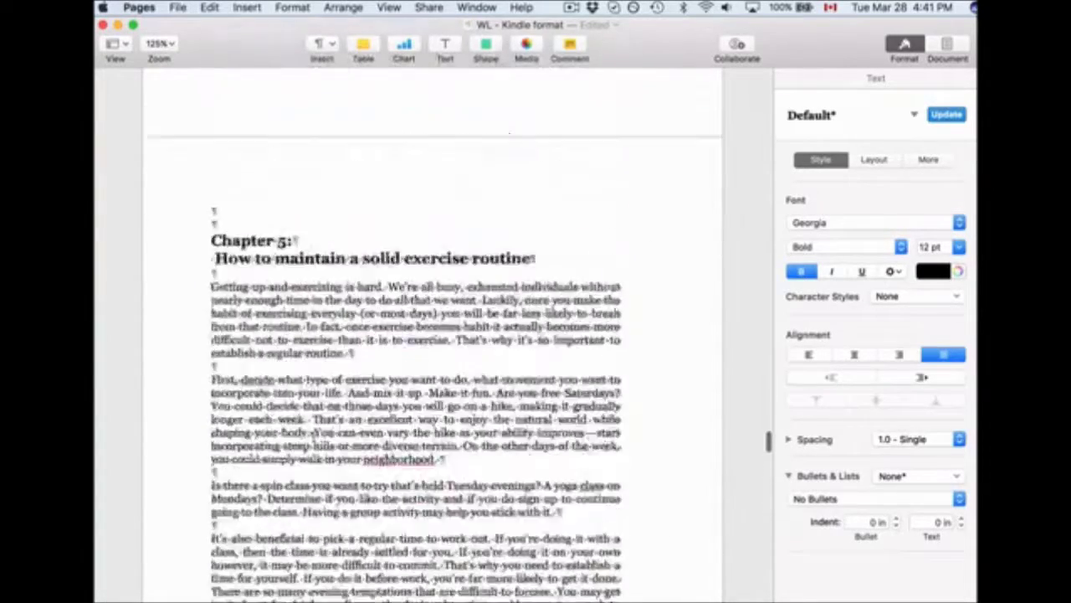
scroll(313, 435, down, 20)
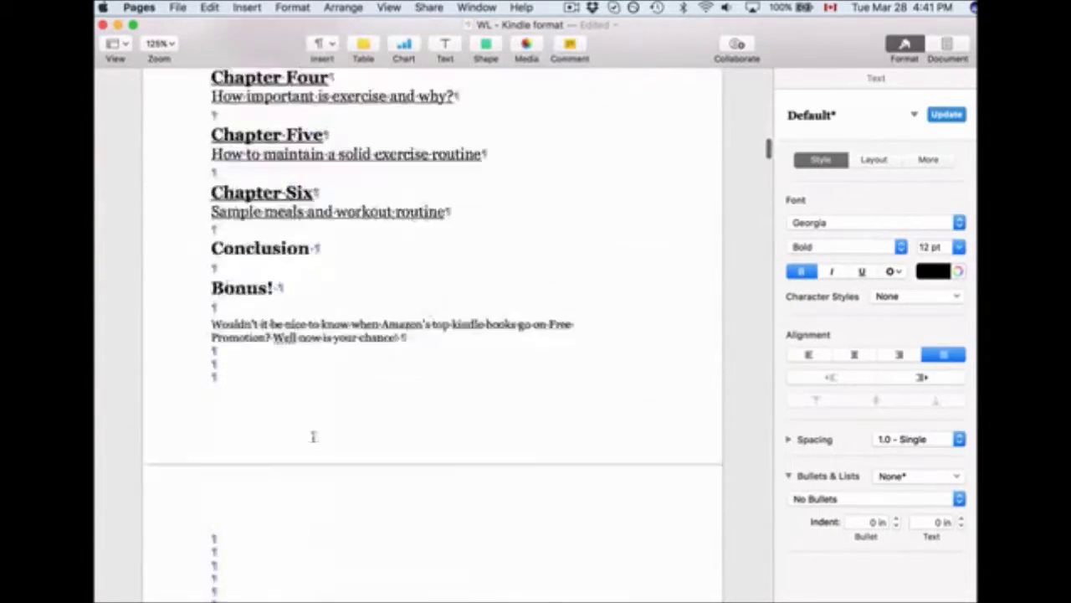
scroll(313, 436, up, 10)
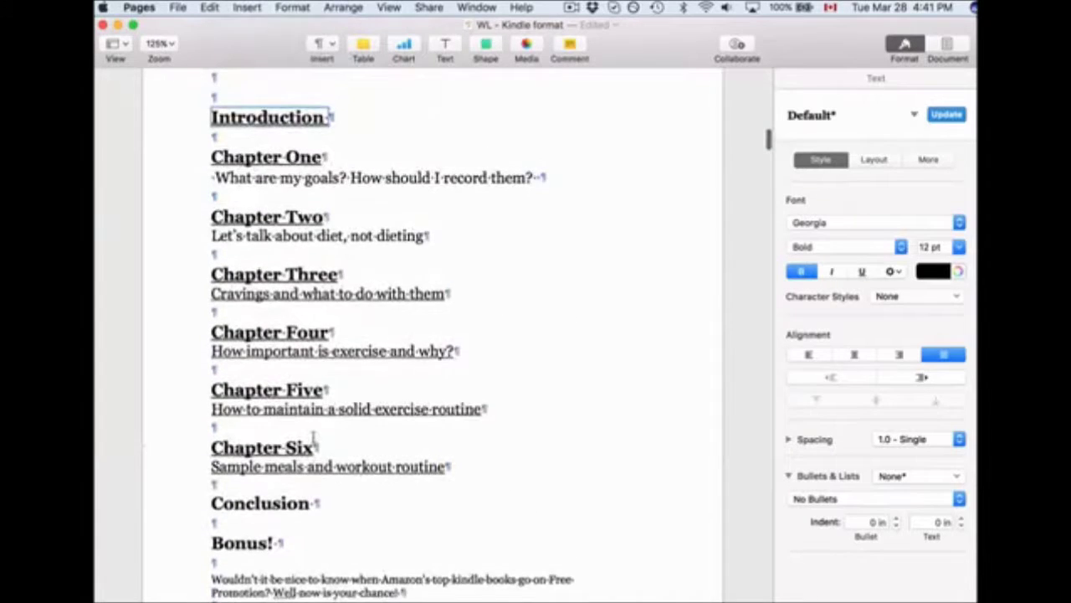
scroll(314, 436, down, 3)
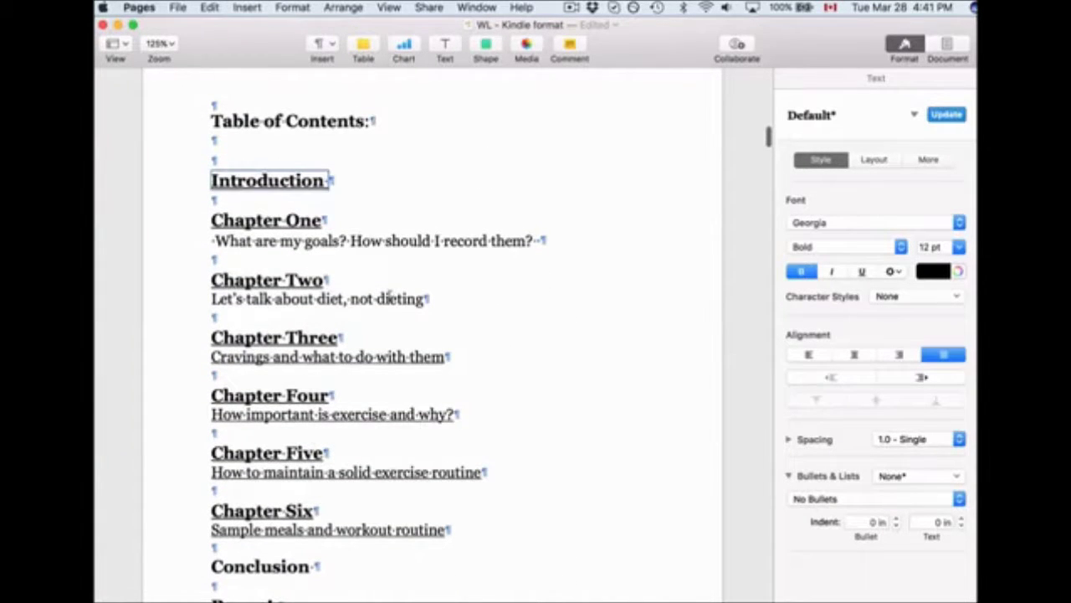
click(260, 181)
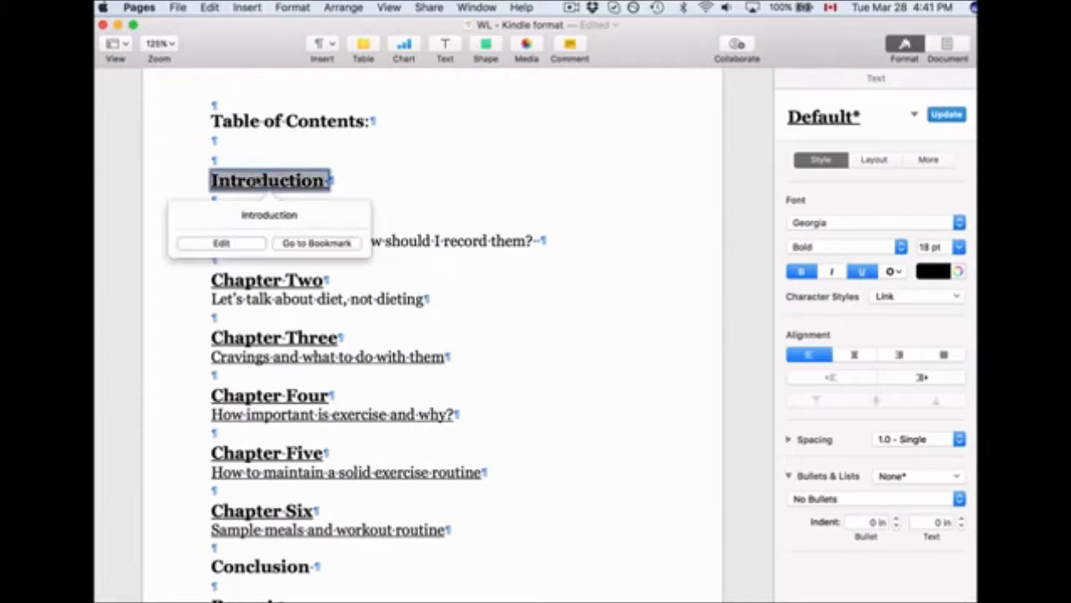
click(317, 243)
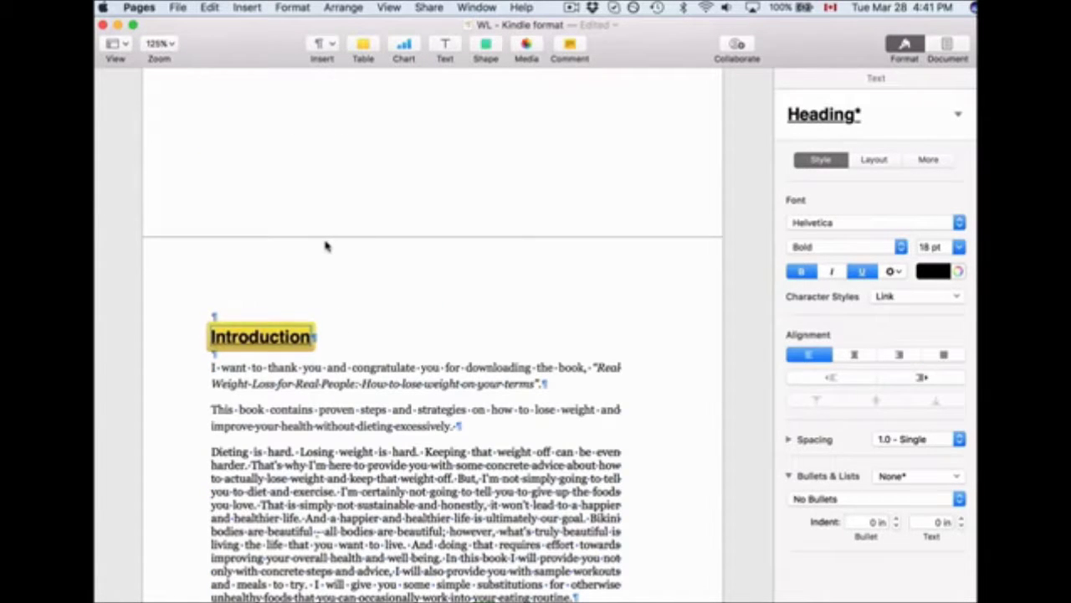
scroll(326, 245, down, 3)
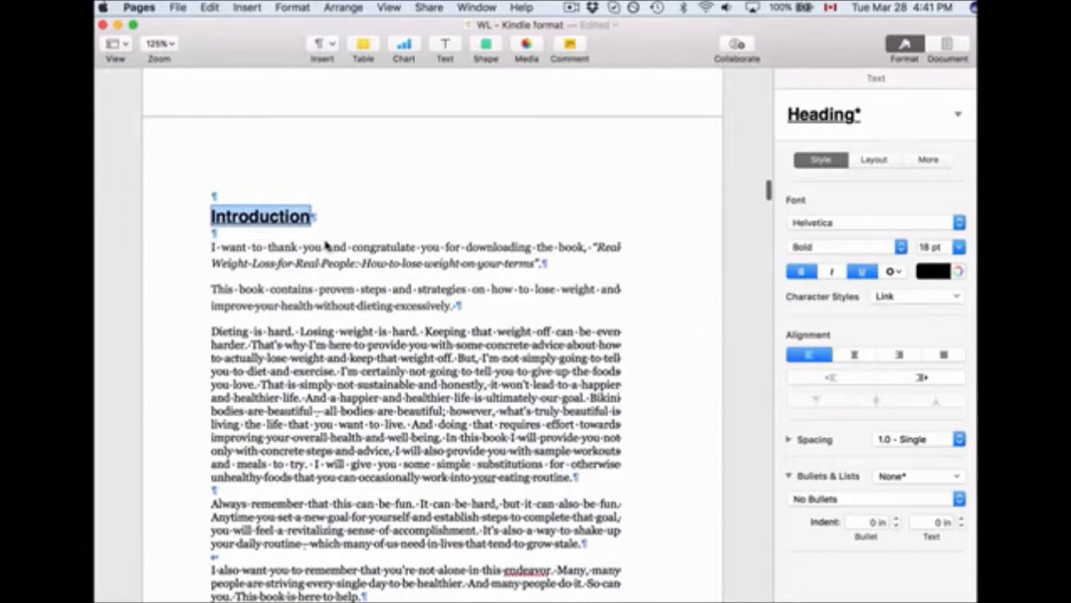
scroll(326, 244, up, 1)
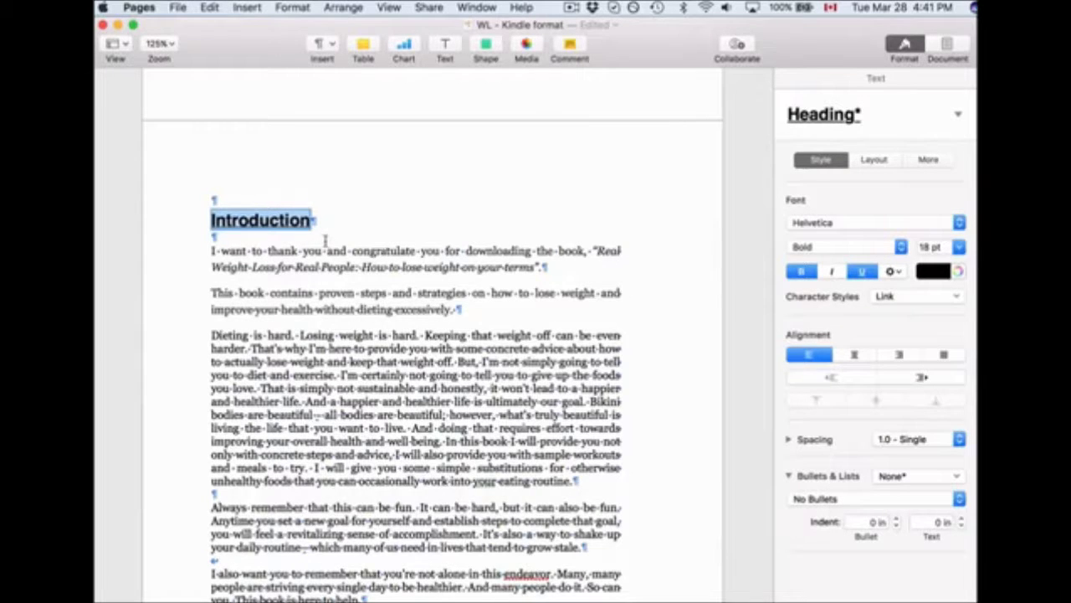
scroll(326, 240, down, 10)
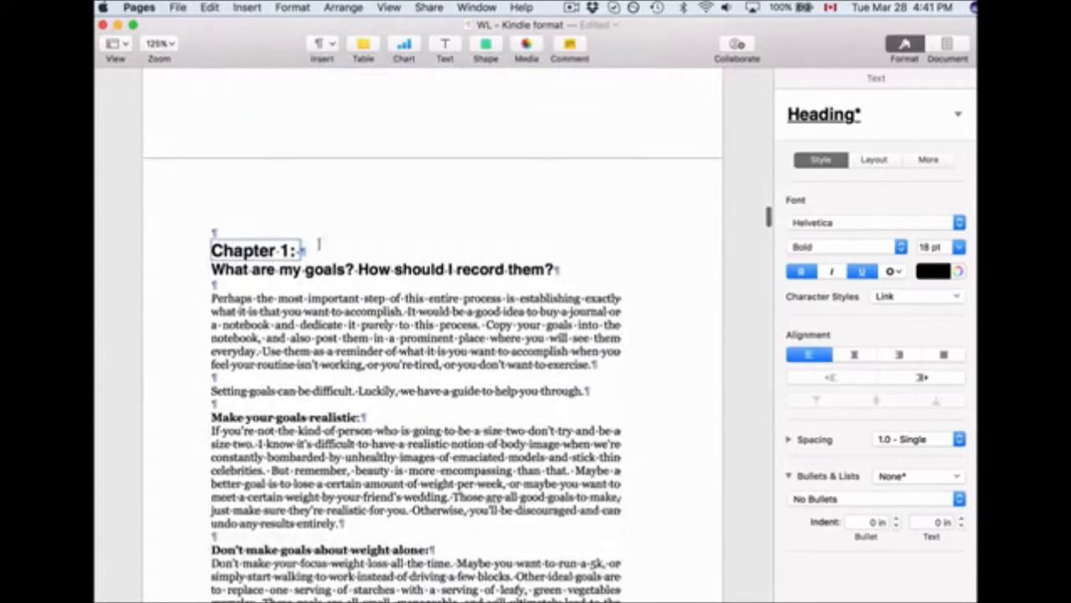
Add a bookmark link to the "Chapter 2:" heading text and close the link settings
scroll(311, 402, down, 15)
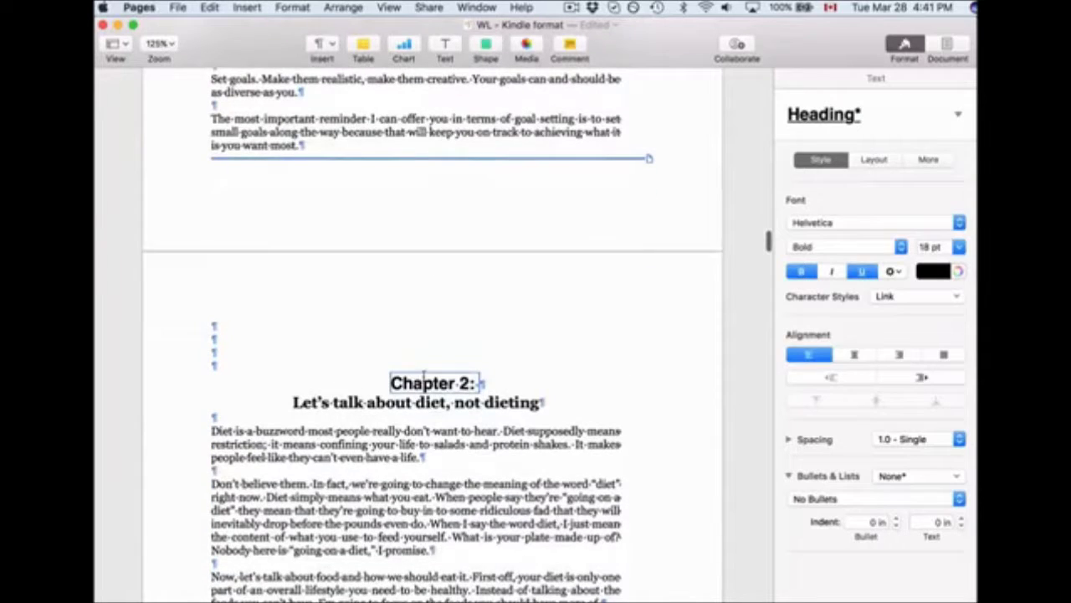
click(424, 383)
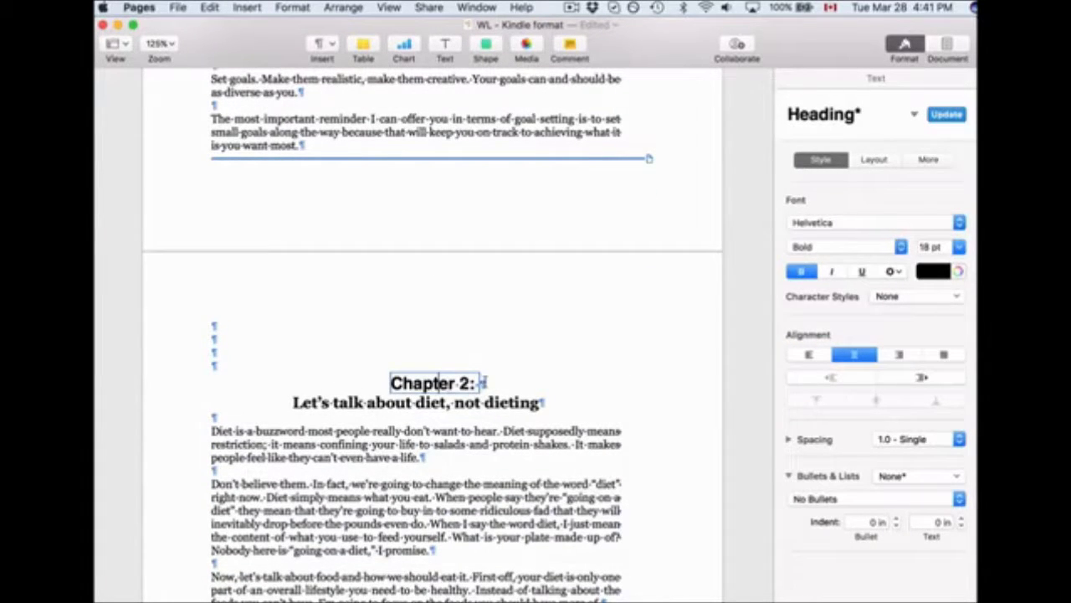
triple_click(439, 383)
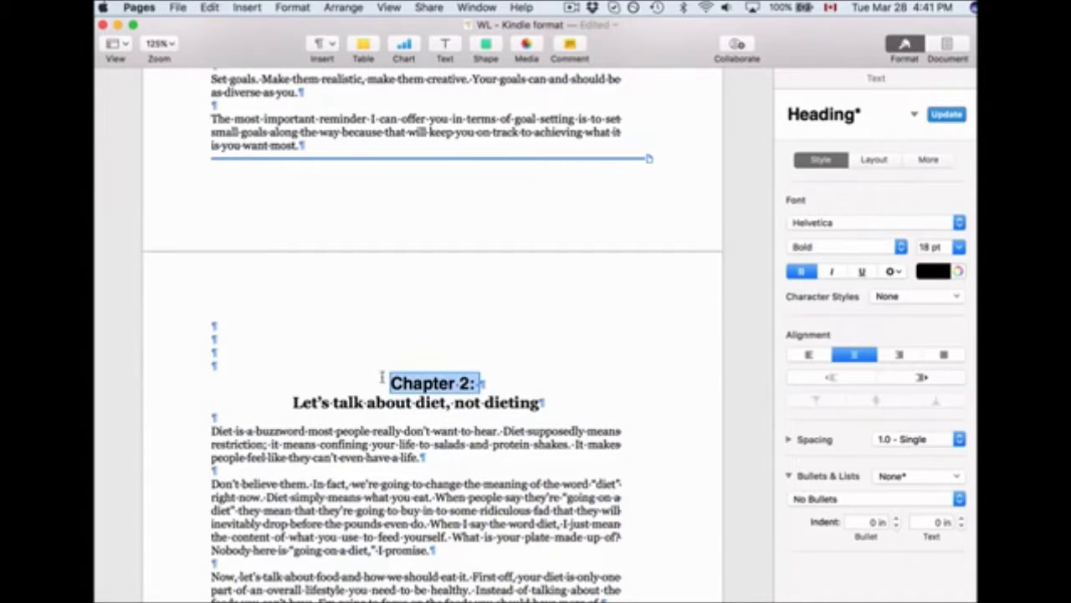
right_click(413, 383)
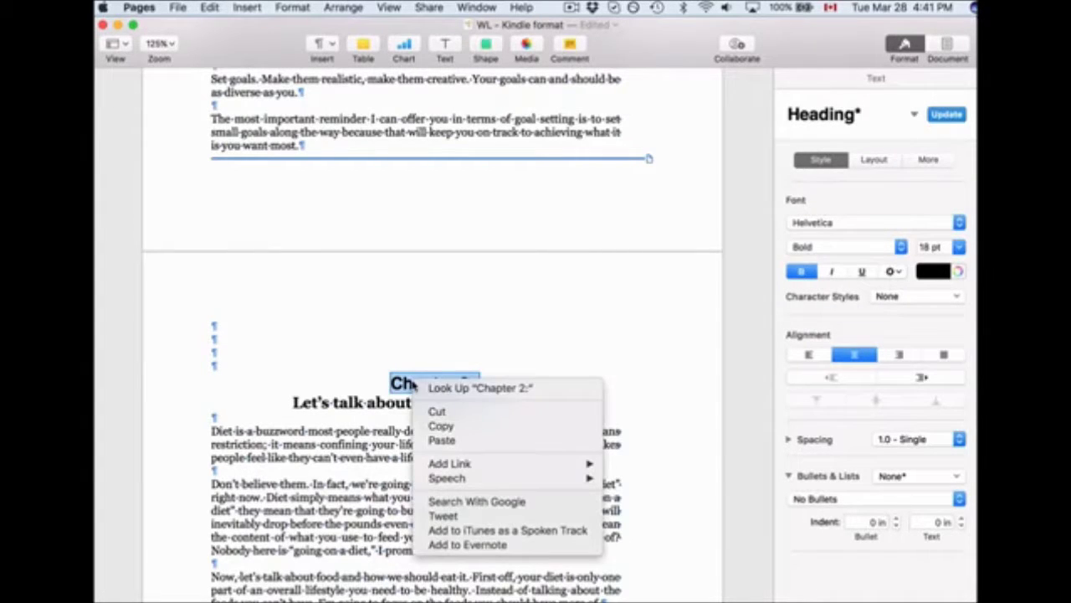
mouse_move(475, 463)
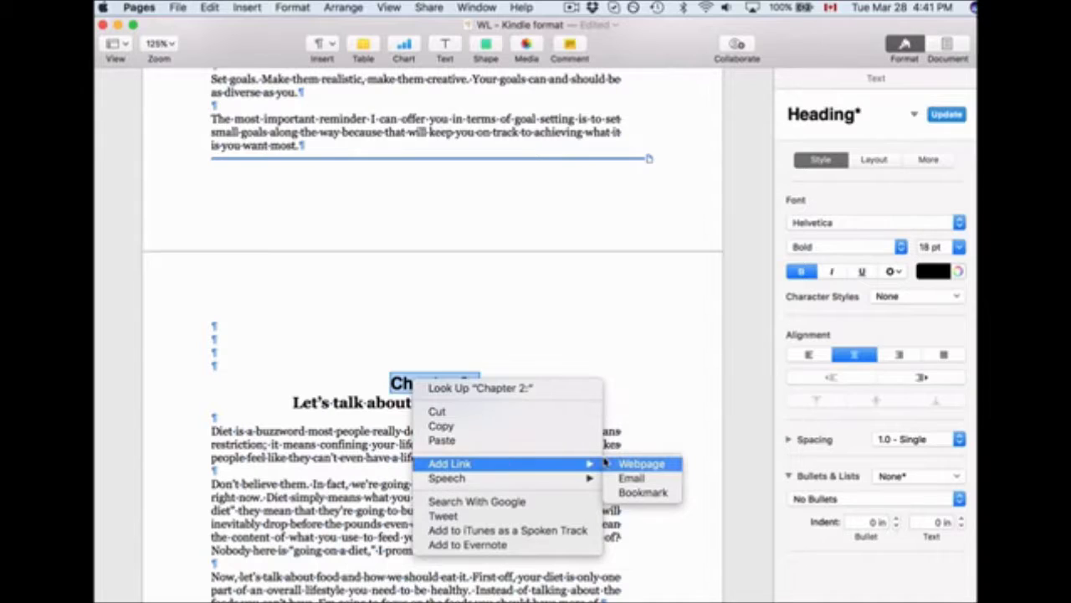
click(638, 494)
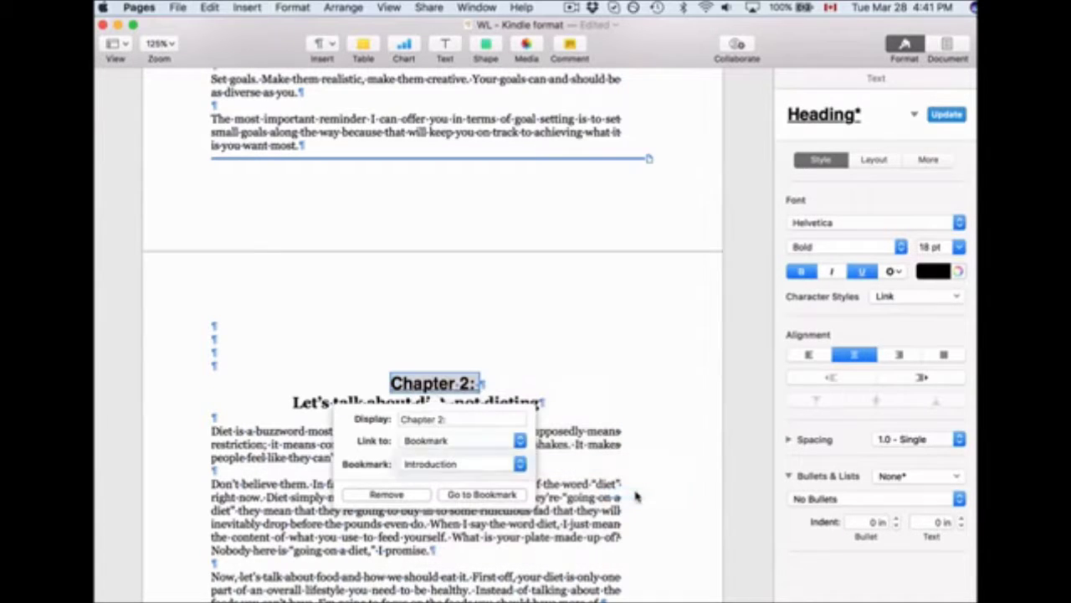
click(519, 465)
click(636, 441)
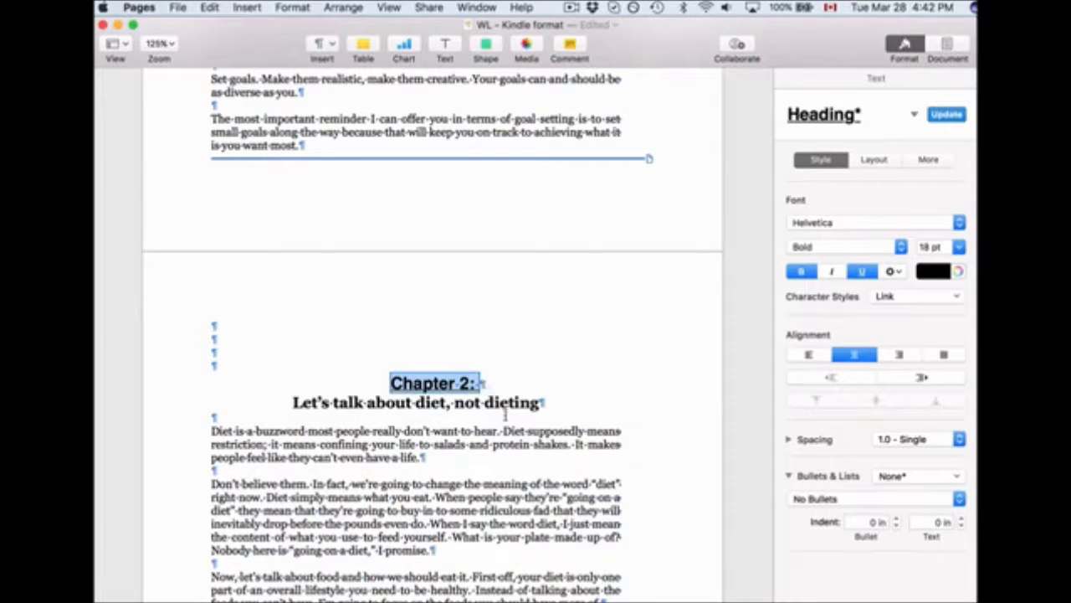
scroll(544, 469, down, 2)
click(544, 468)
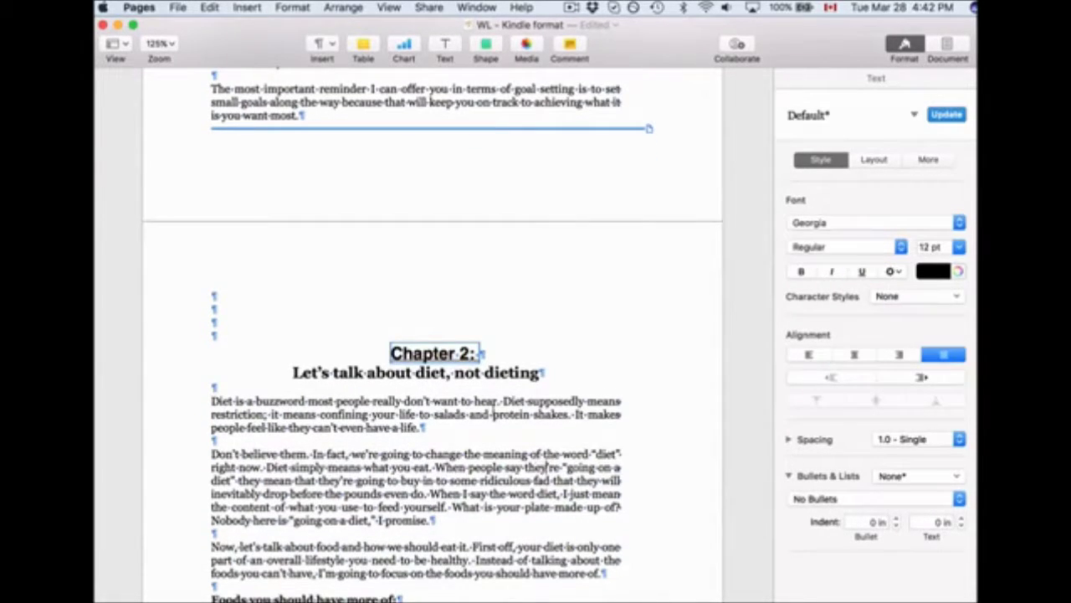
Check which paragraph style is applied to the "Chapter 2:" heading
scroll(472, 496, down, 10)
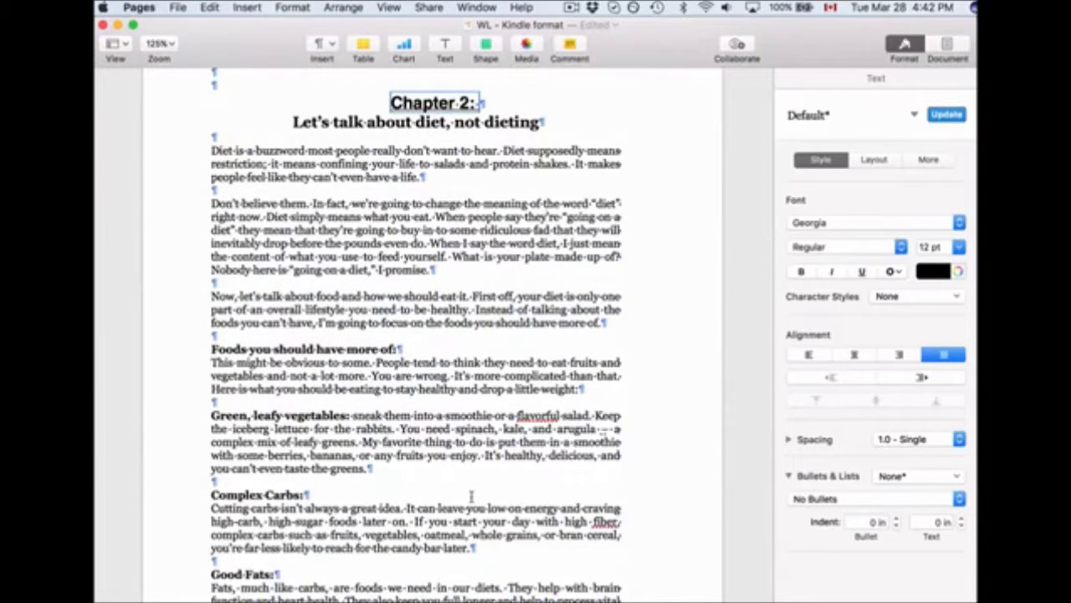
scroll(486, 159, up, 4)
click(452, 203)
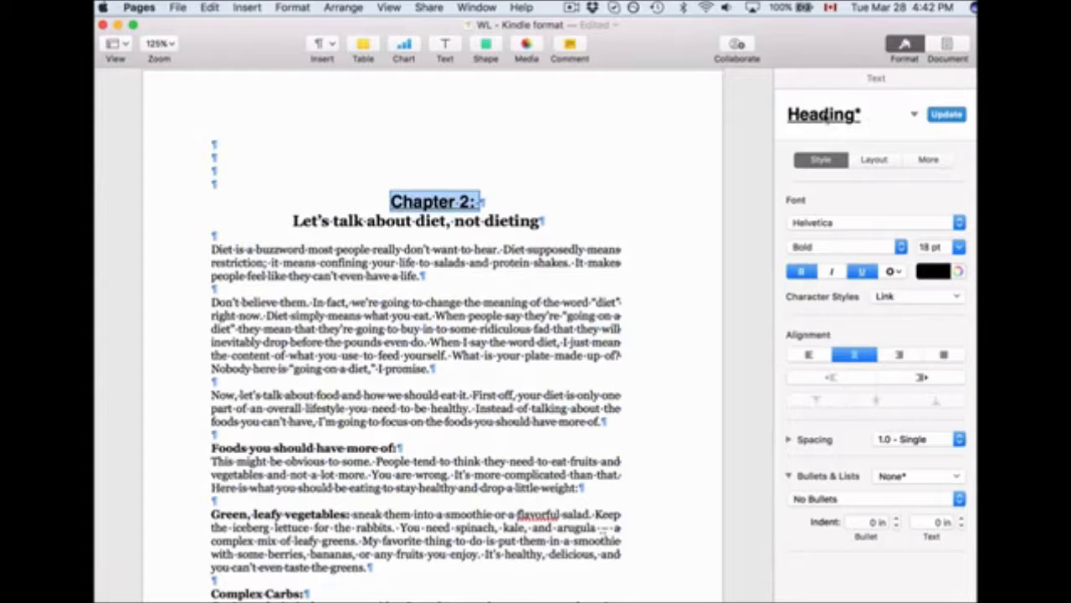
click(825, 115)
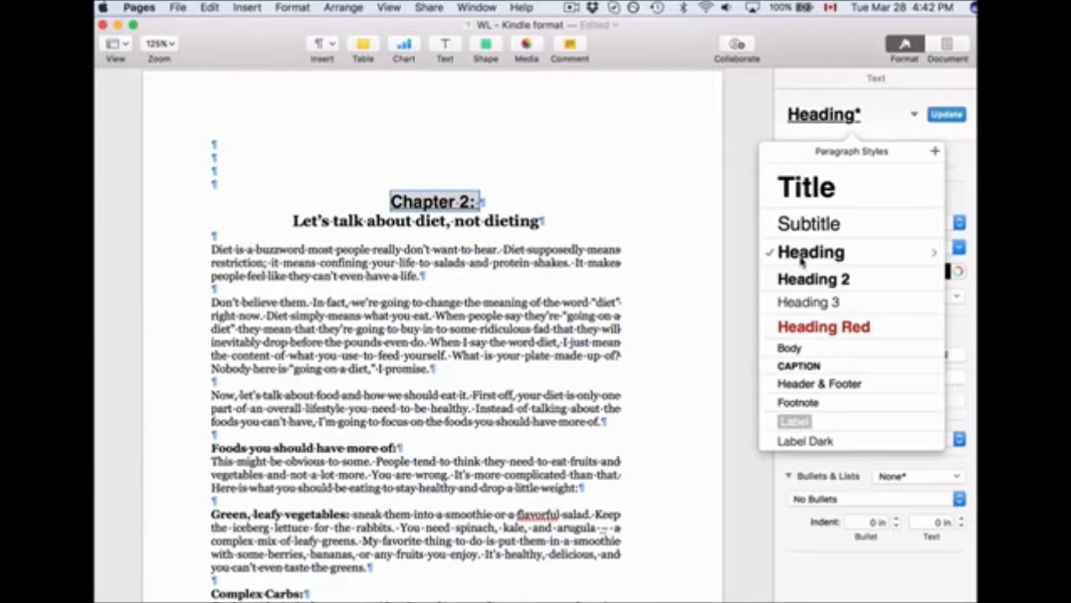
Apply the Heading paragraph style to the "Chapter 3:" line above the cravings title
scroll(478, 273, down, 15)
scroll(480, 276, down, 5)
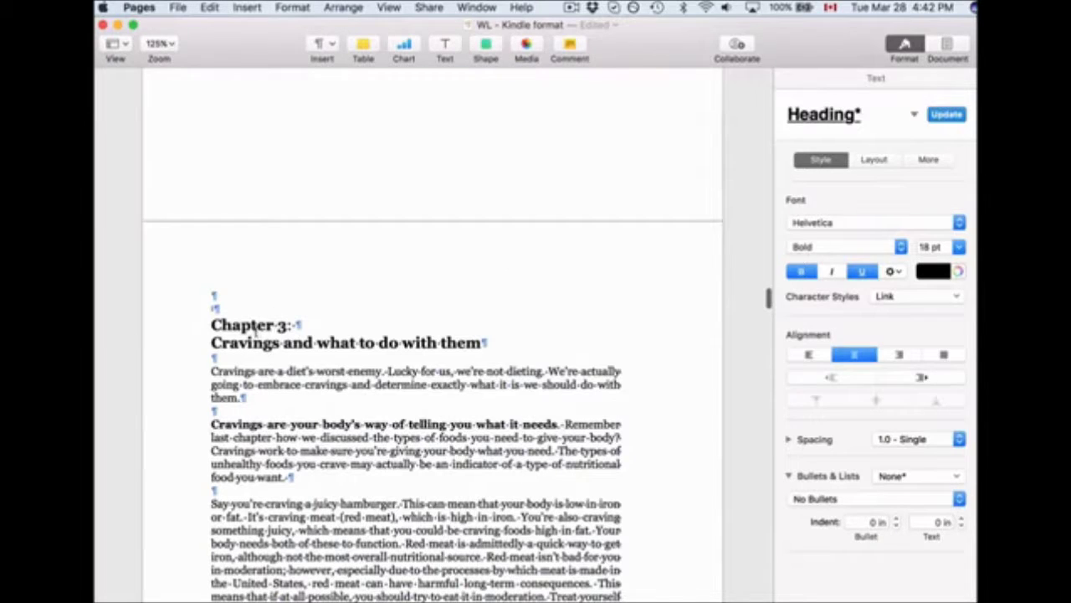
click(255, 326)
mouse_move(302, 325)
mouse_down()
mouse_move(206, 326)
mouse_move(318, 325)
mouse_up()
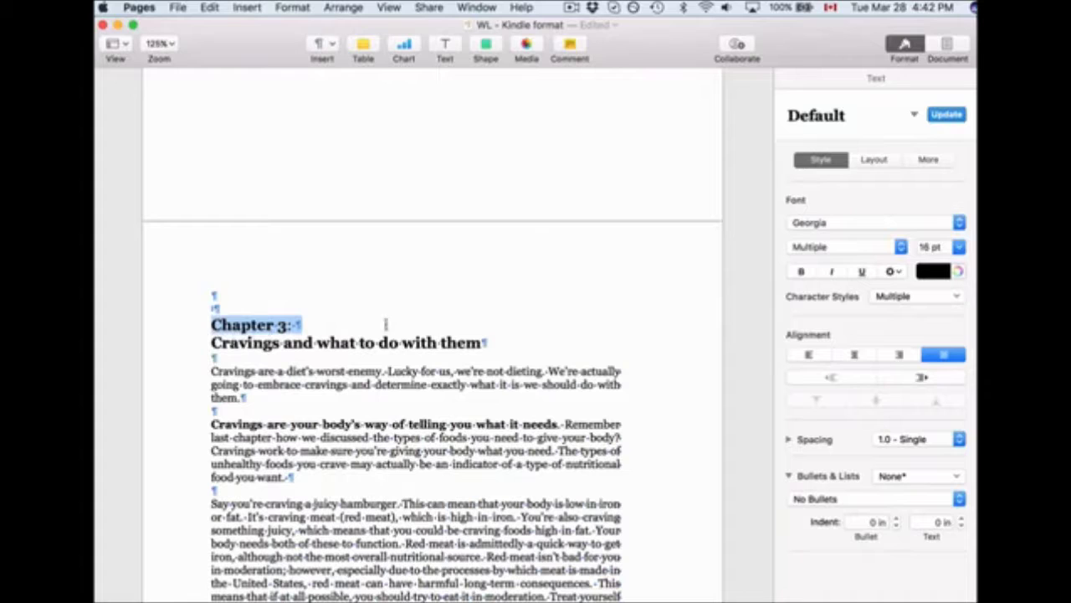
click(879, 122)
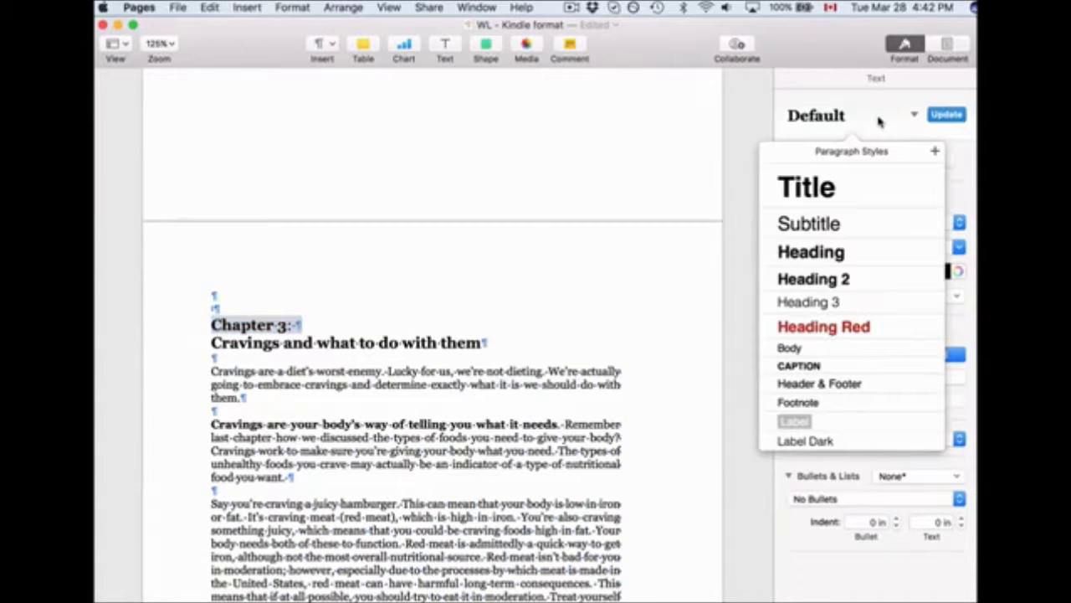
click(835, 254)
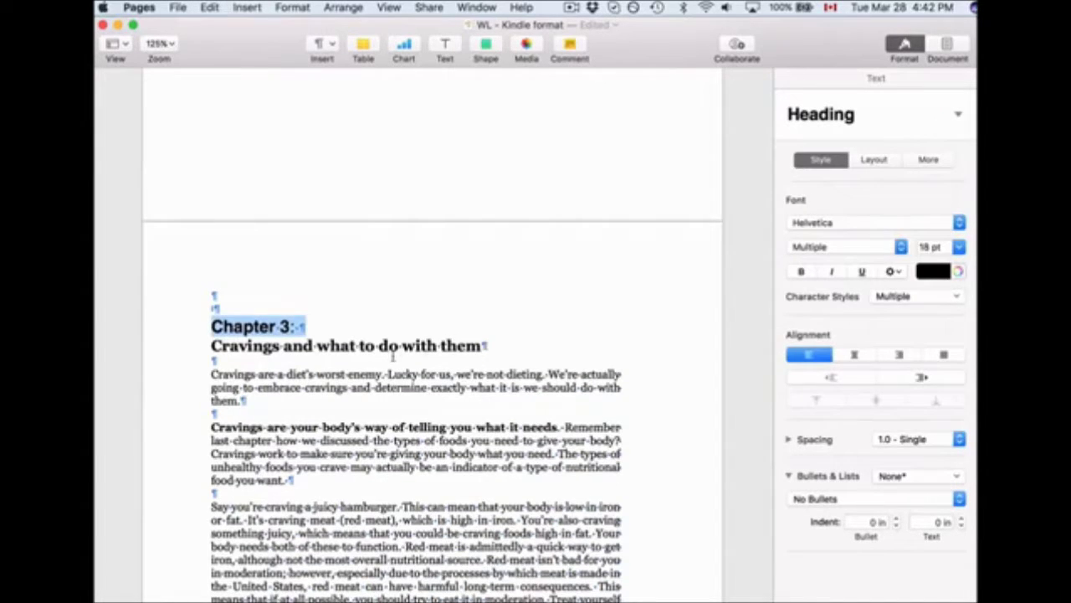
Apply the Heading paragraph style to the "Chapter 4:" line above the exercise title
scroll(393, 354, down, 15)
scroll(391, 350, down, 20)
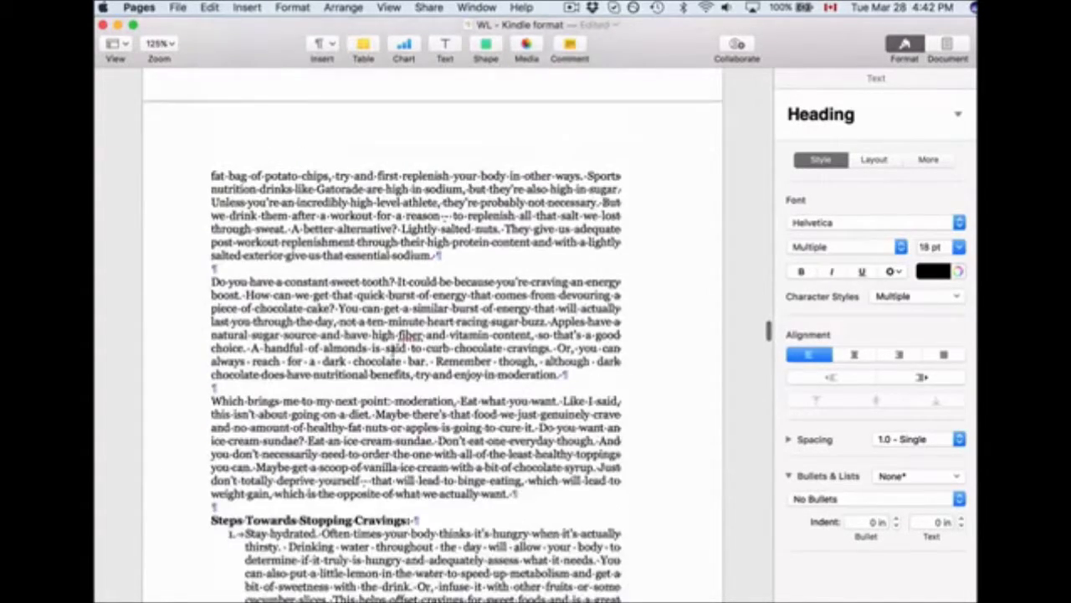
scroll(391, 350, down, 10)
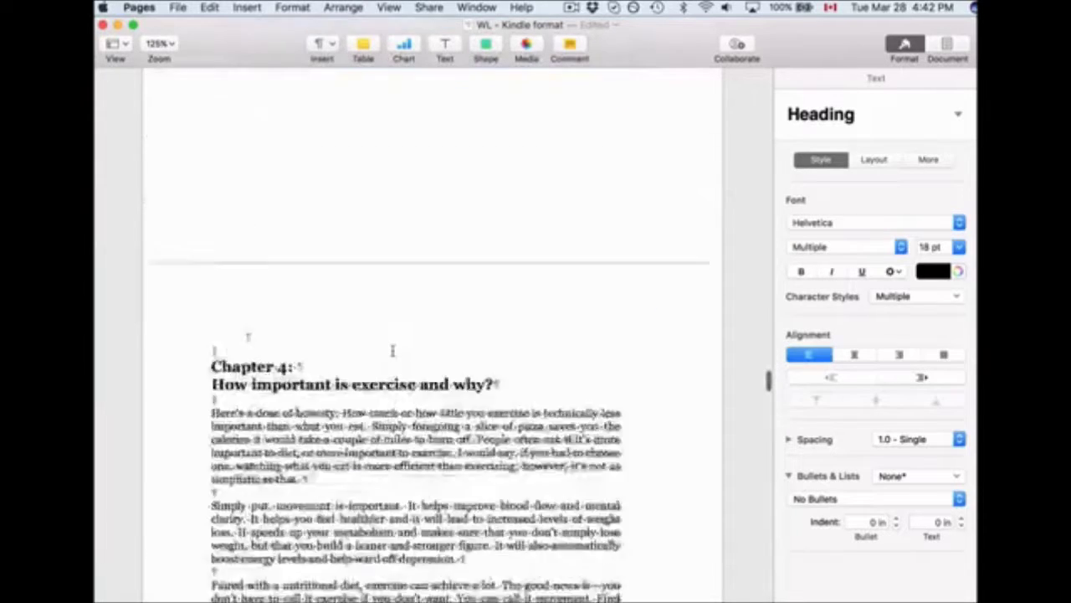
click(264, 152)
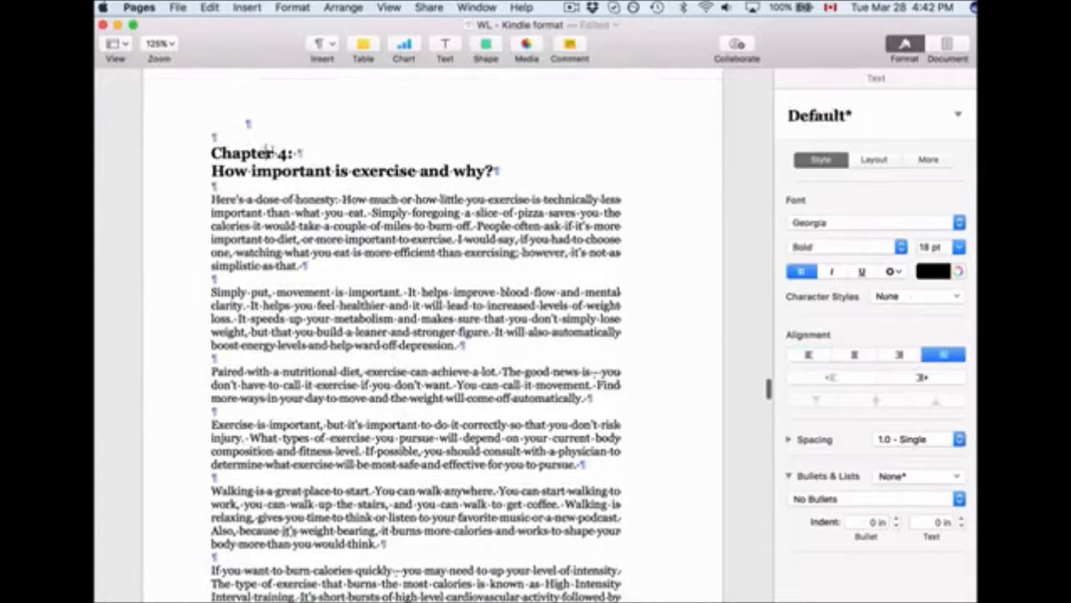
drag(299, 153, 201, 152)
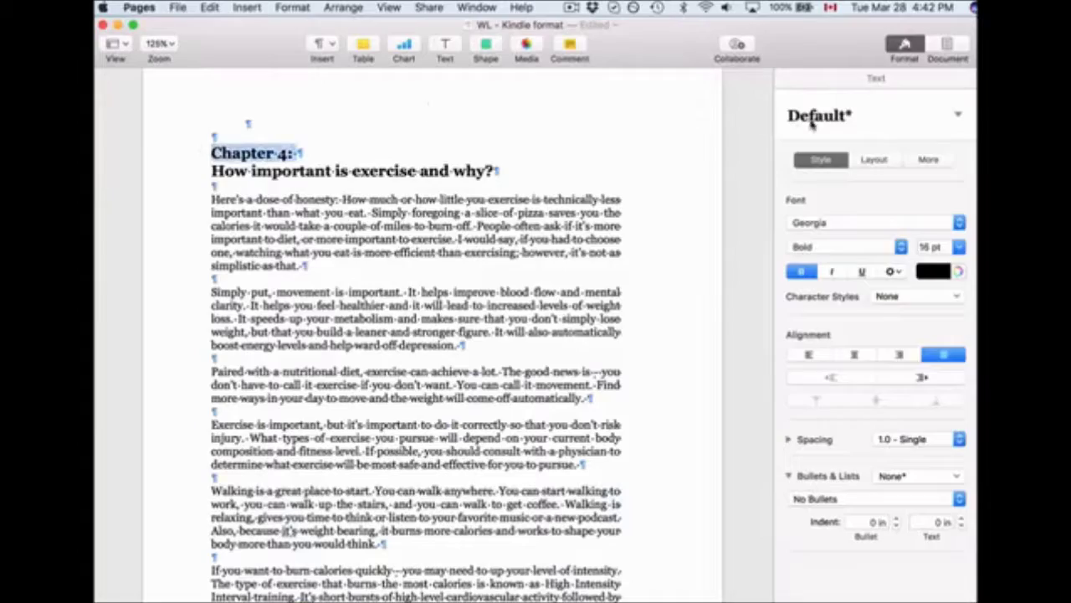
click(841, 117)
click(837, 252)
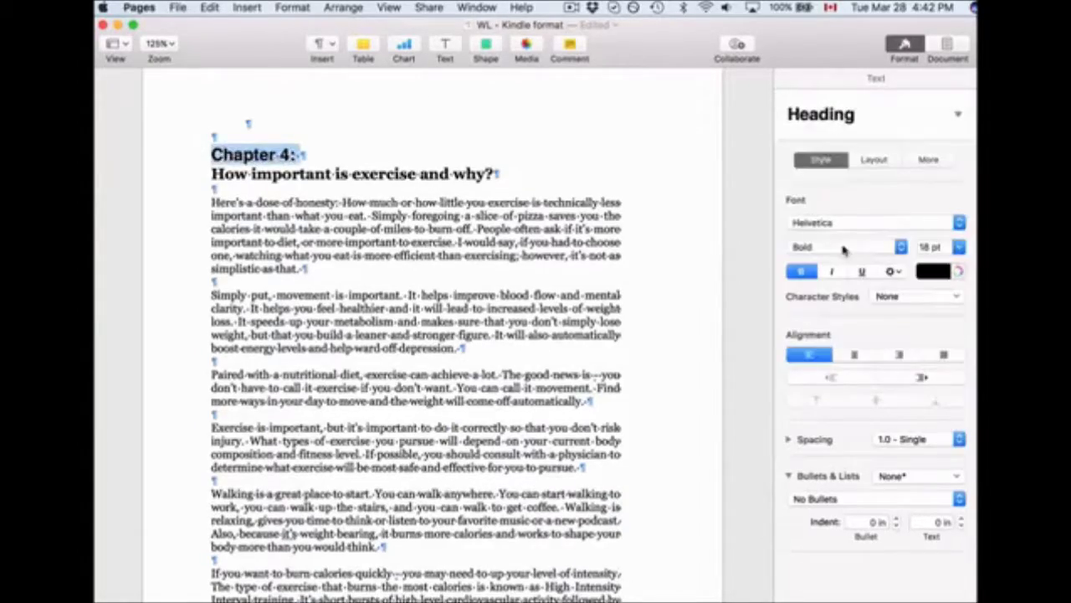
Link the Chapter Three entry in the table of contents to the suggested "Chapter 3:" bookmark
scroll(463, 241, down, 10)
scroll(463, 243, up, 20)
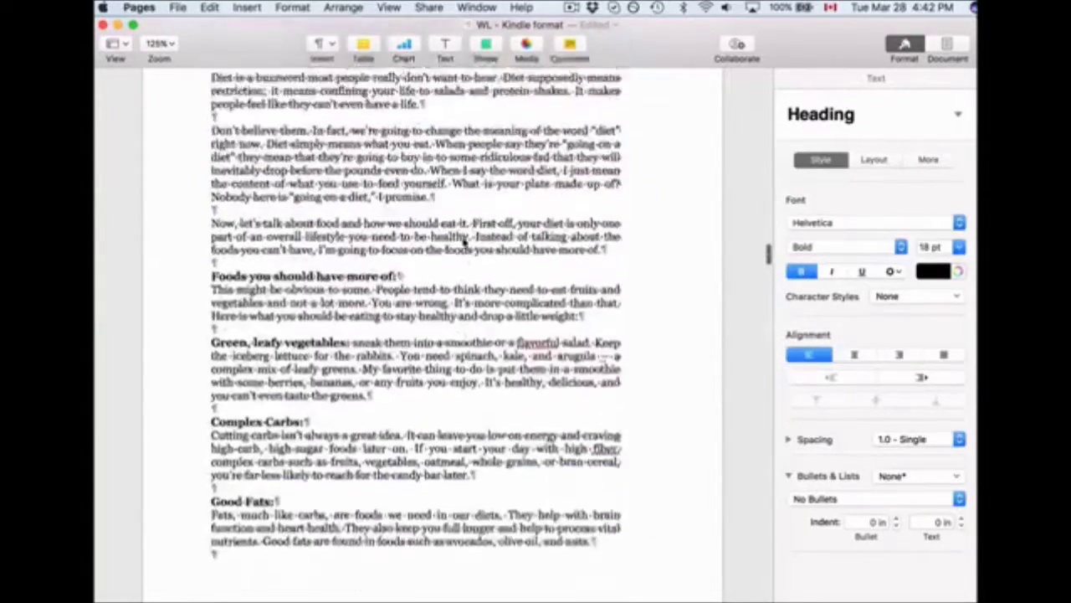
scroll(462, 239, up, 15)
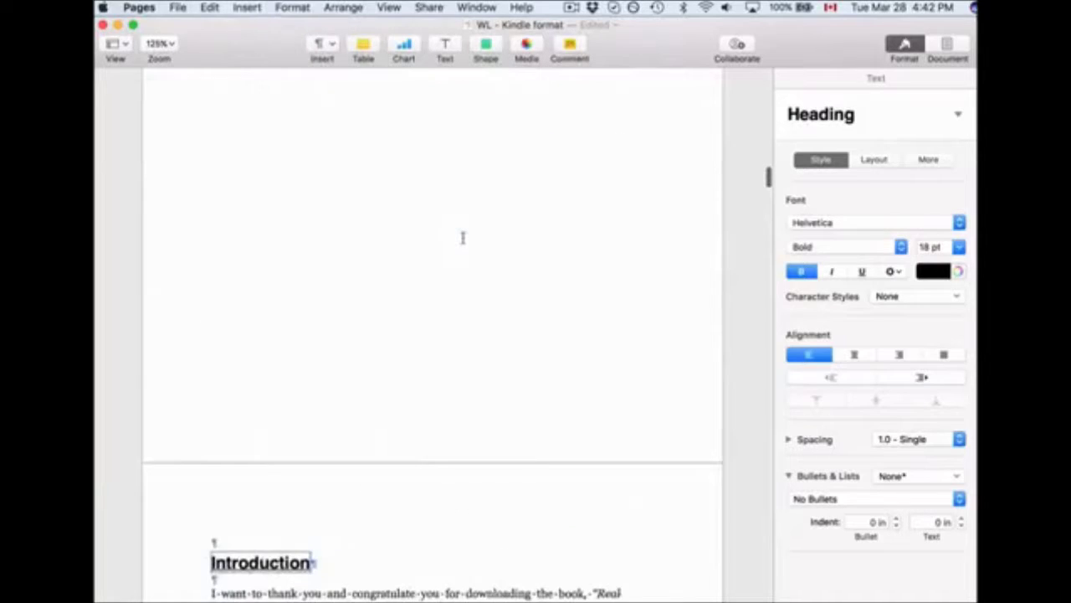
scroll(462, 238, down, 3)
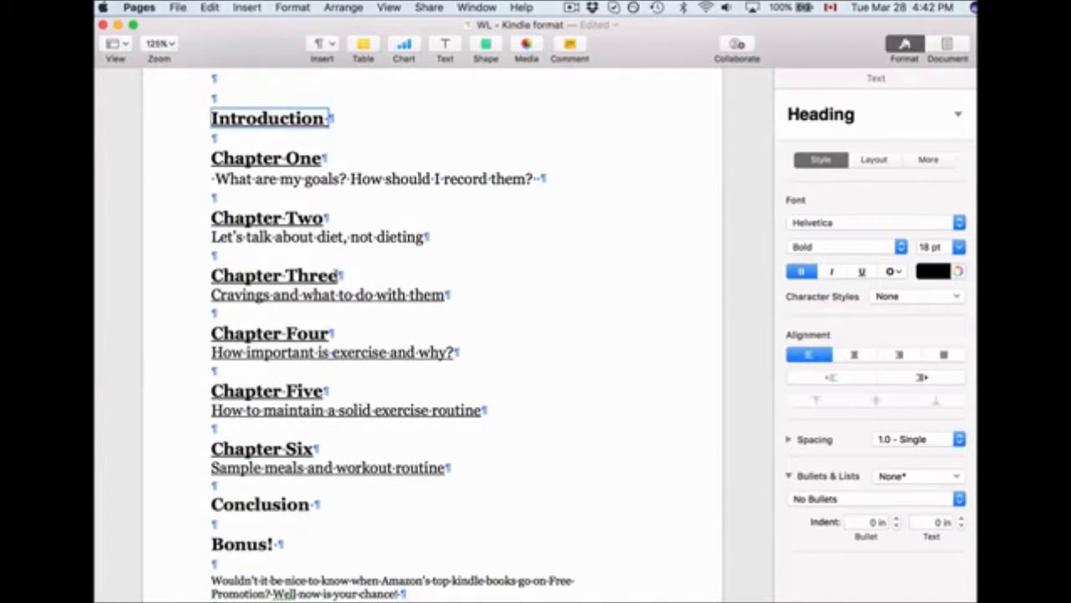
click(337, 275)
drag(339, 275, 211, 275)
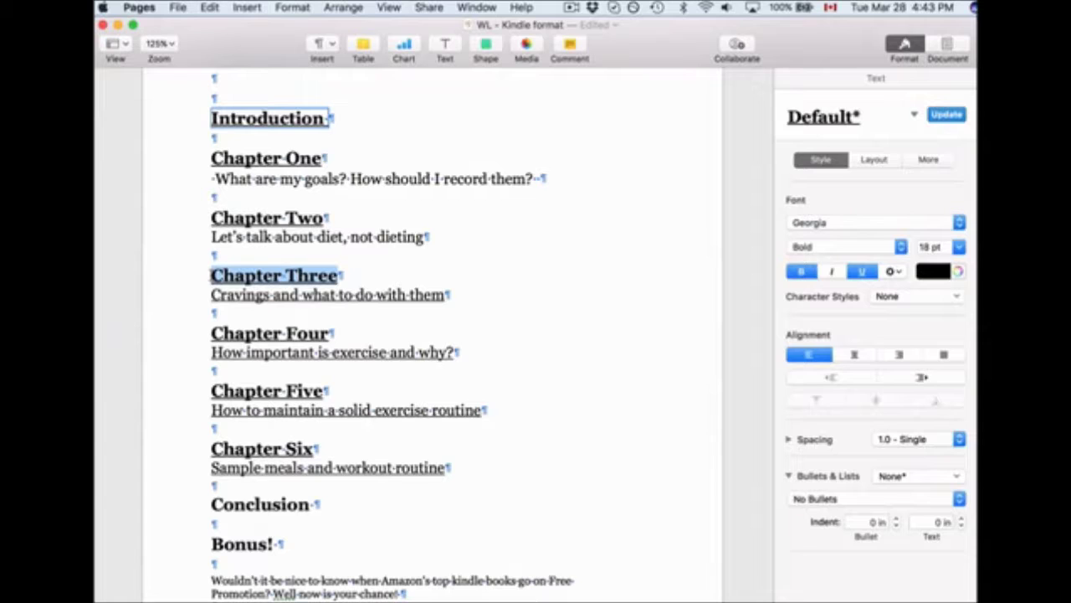
right_click(240, 276)
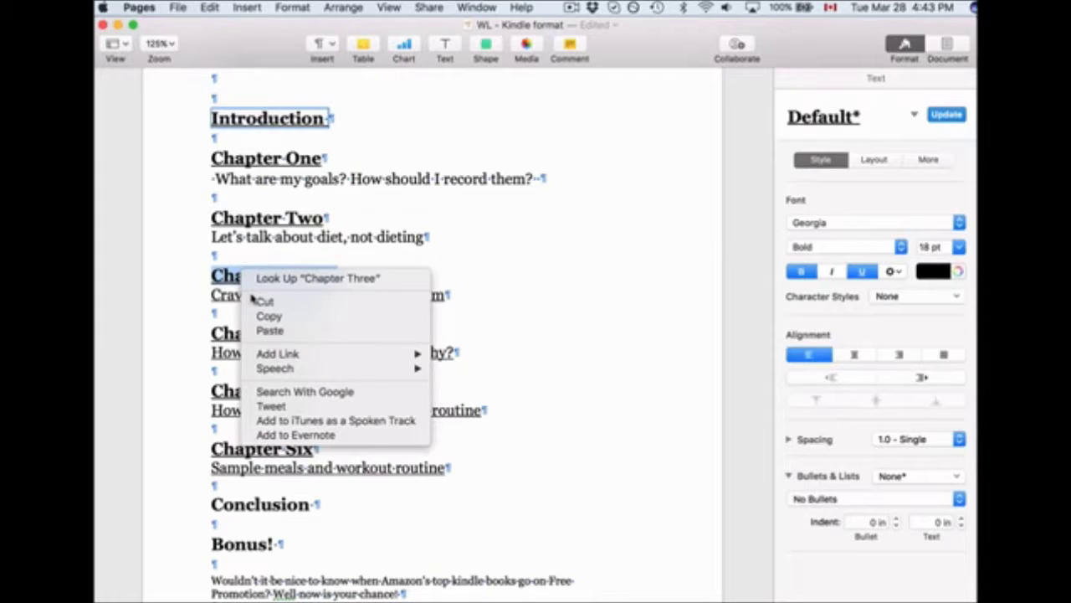
mouse_move(288, 354)
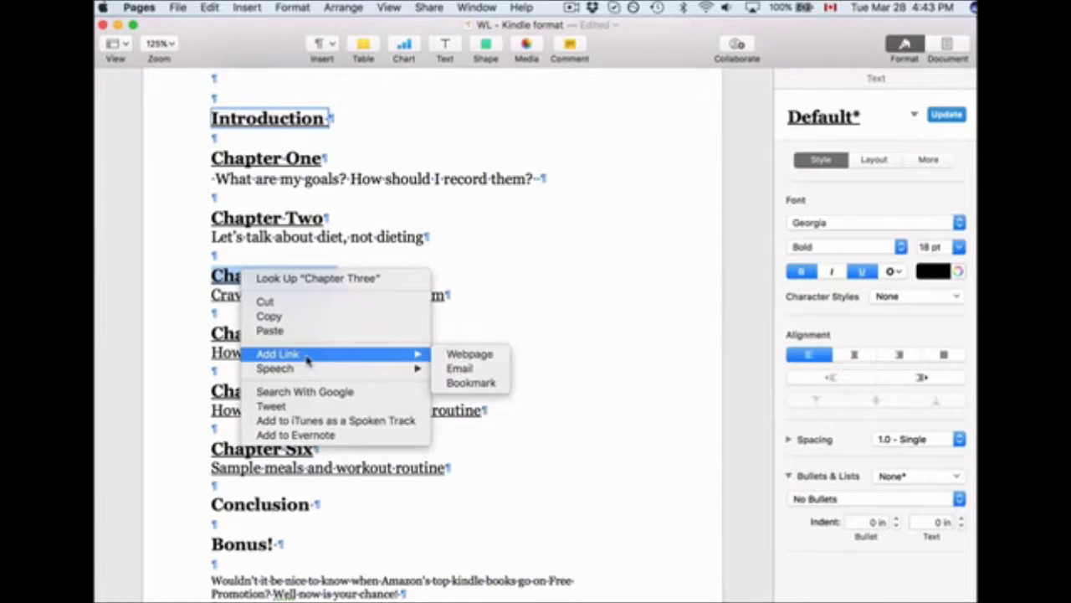
click(476, 383)
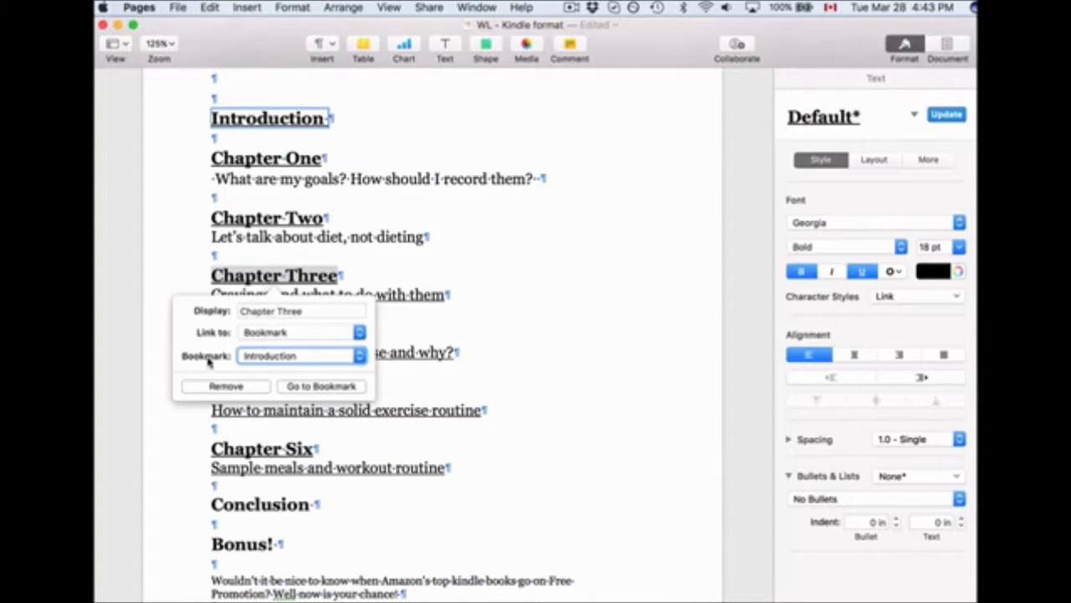
click(275, 356)
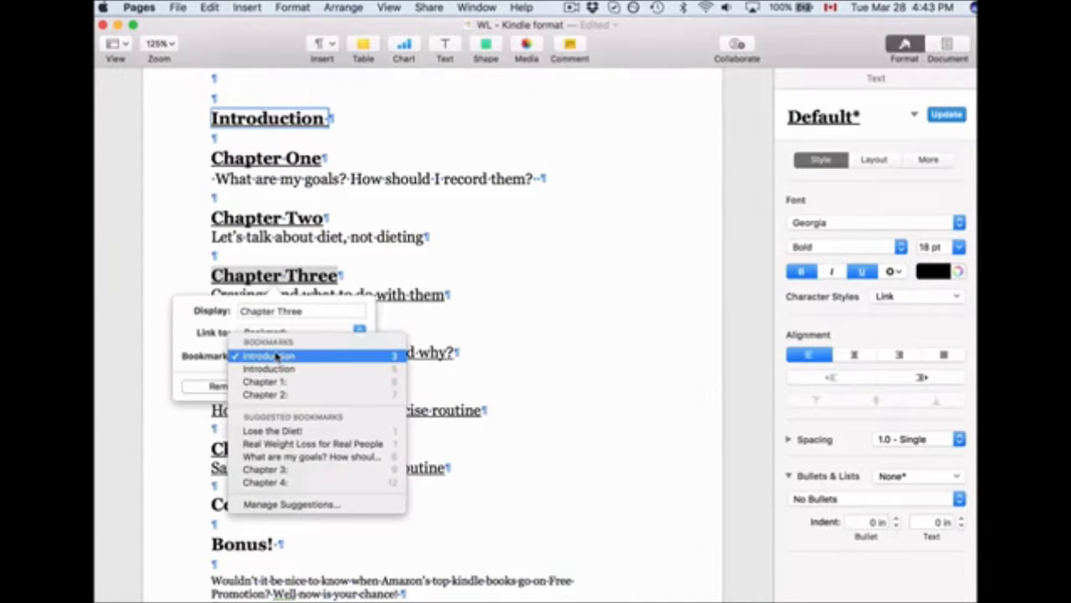
click(264, 471)
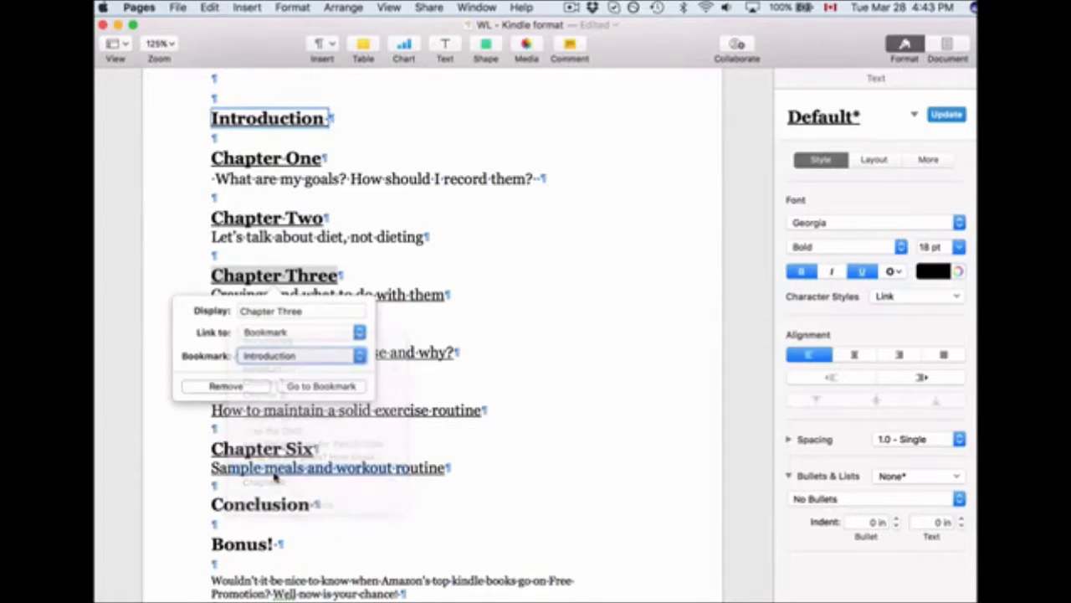
Test the table of contents' Chapter Three link by going to its bookmark twice, then look over the pages from there to the Conclusion
click(319, 387)
scroll(318, 387, up, 20)
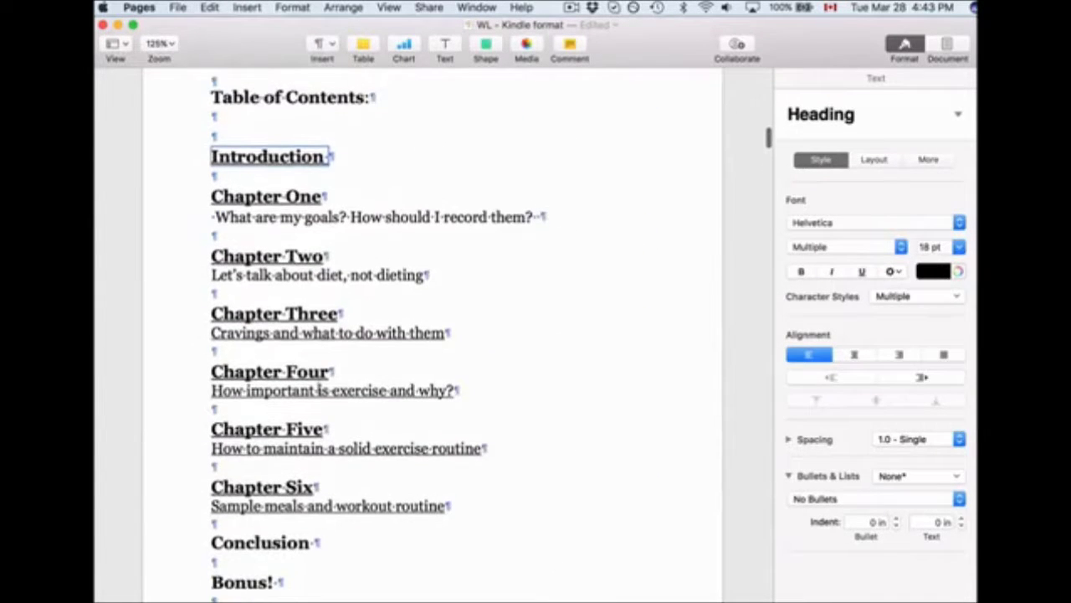
click(259, 316)
click(321, 378)
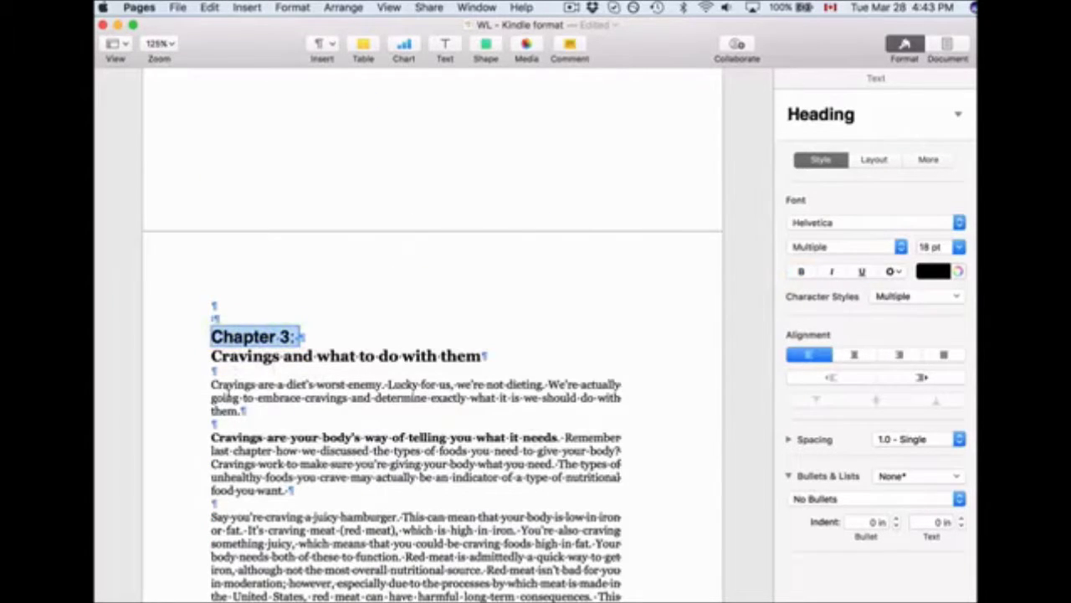
click(224, 392)
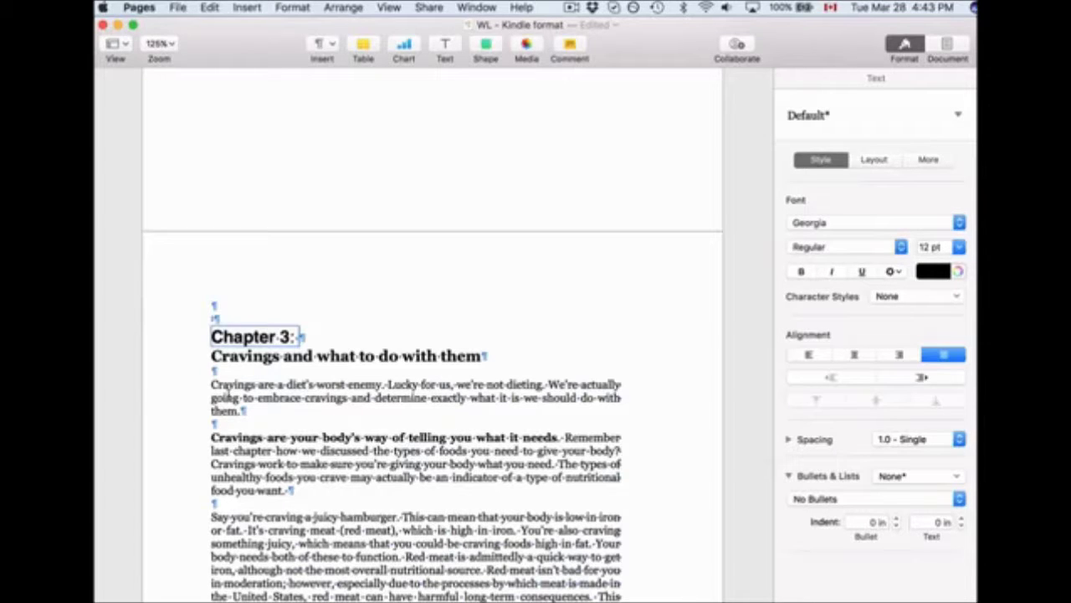
scroll(226, 398, down, 20)
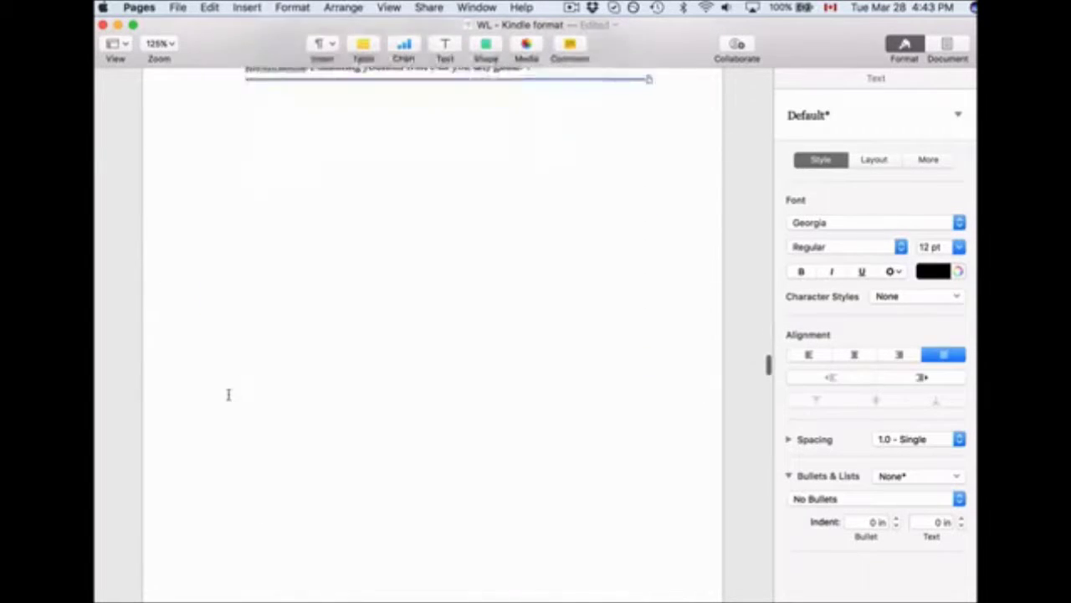
scroll(227, 397, down, 20)
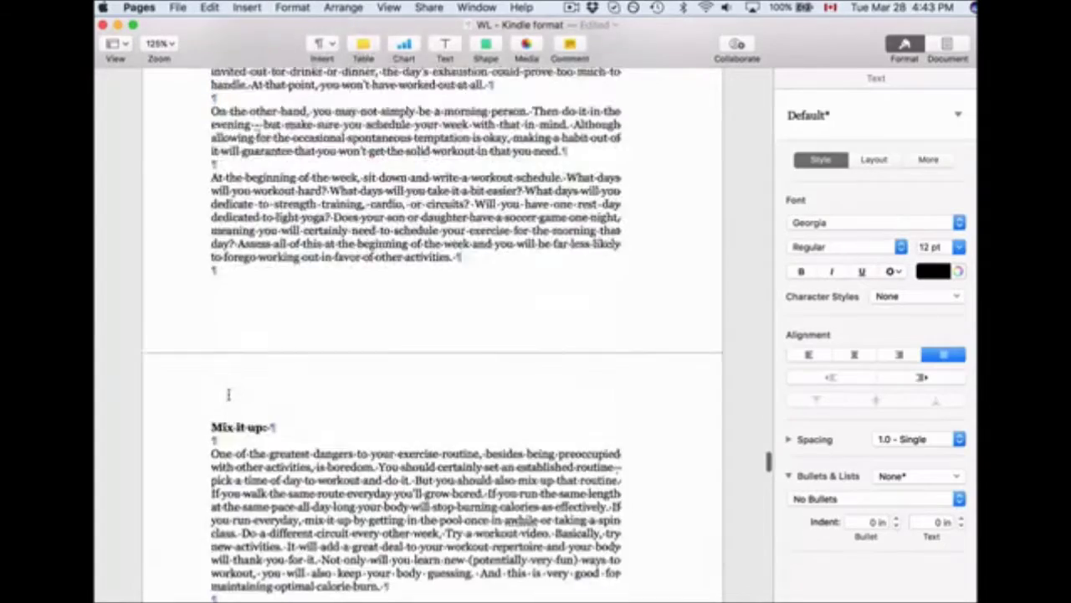
scroll(227, 397, down, 20)
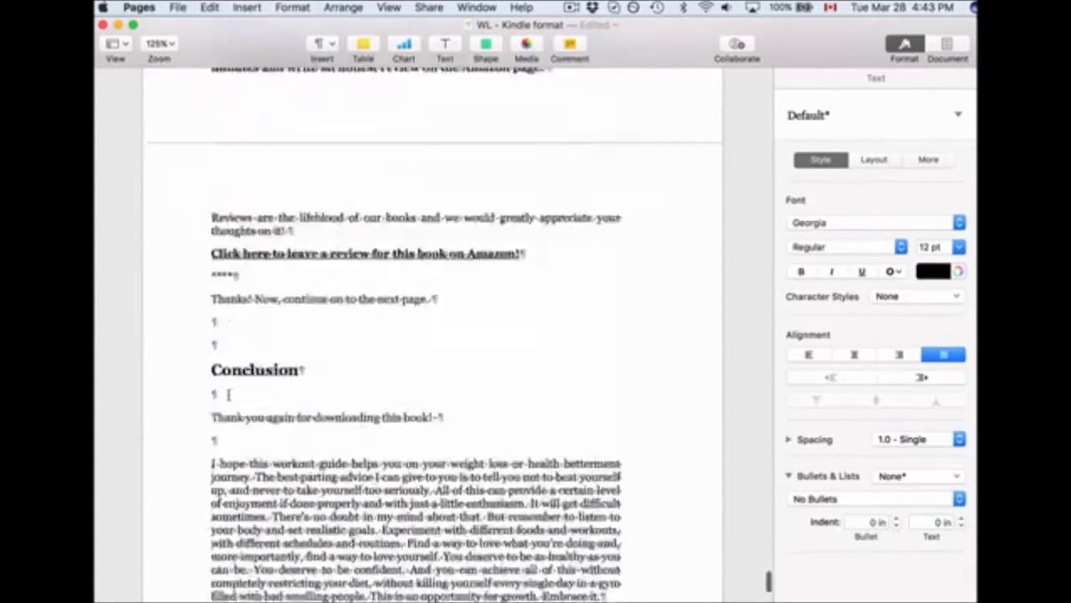
scroll(228, 393, up, 10)
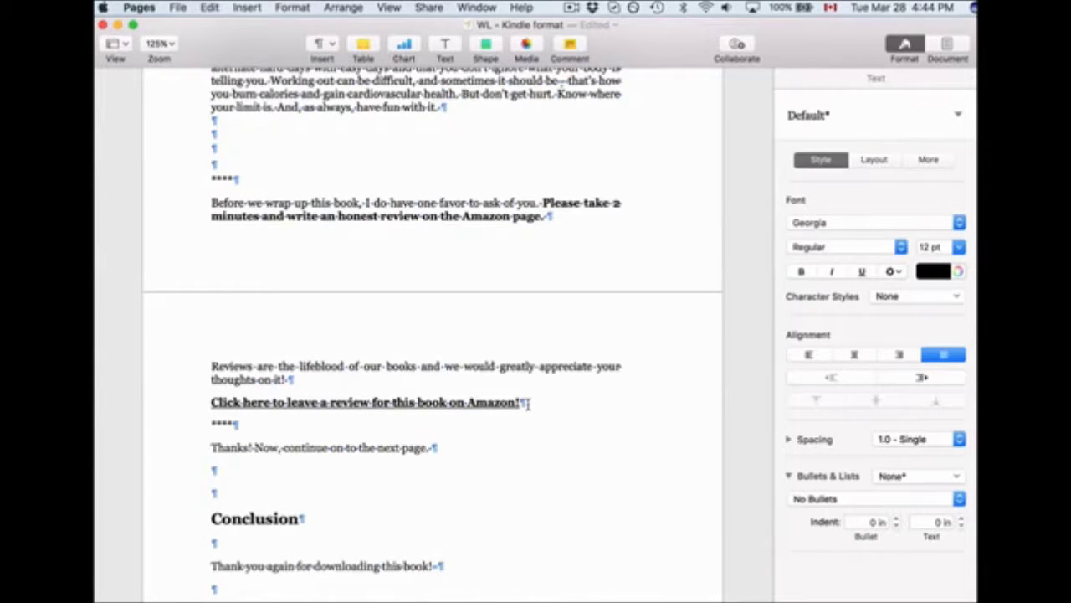
drag(528, 402, 211, 393)
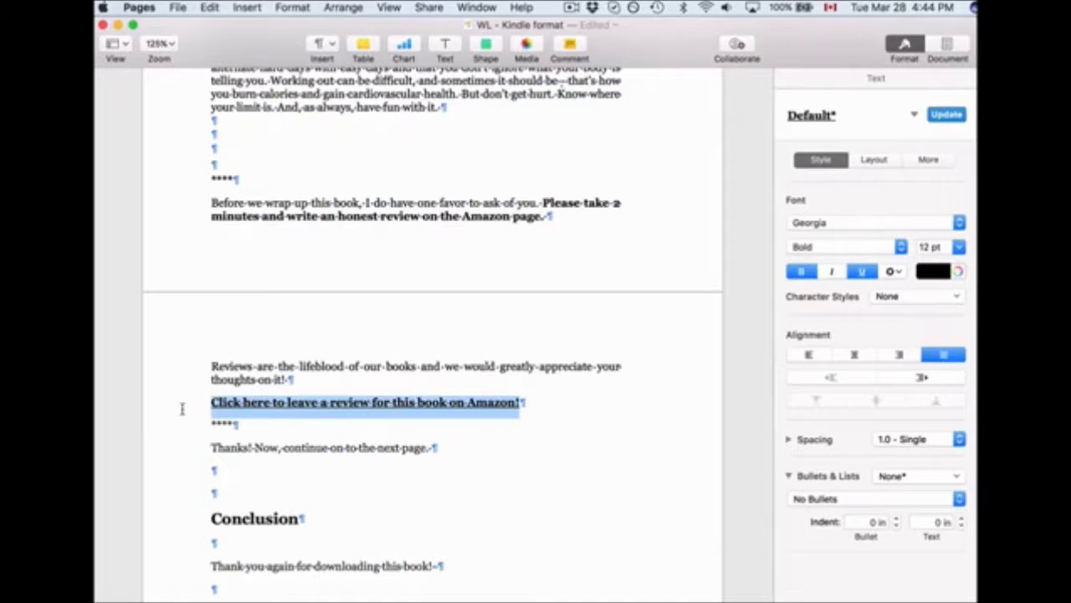
right_click(343, 403)
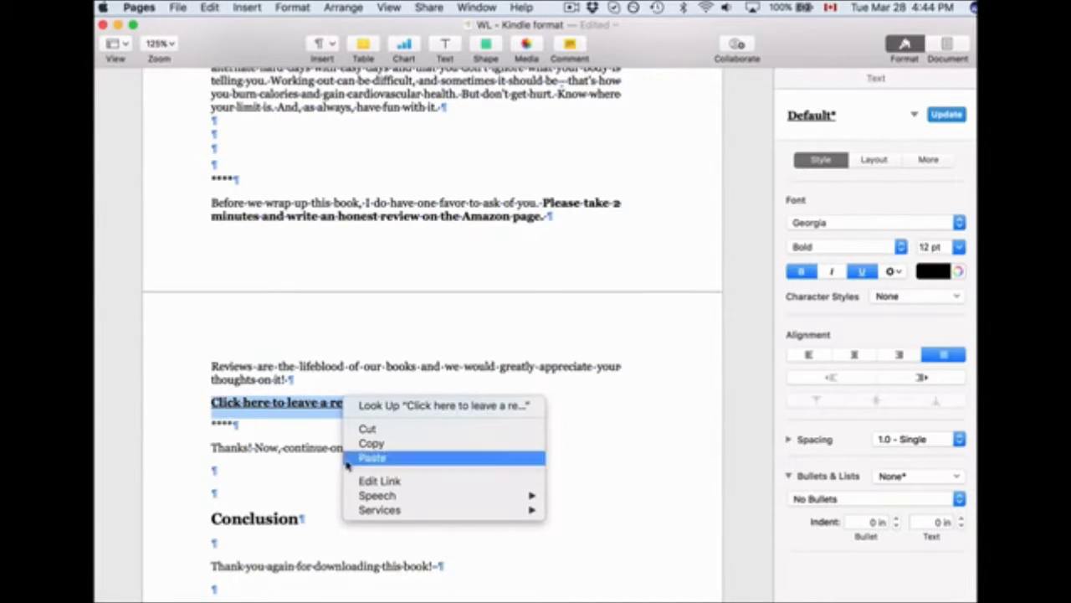
click(308, 441)
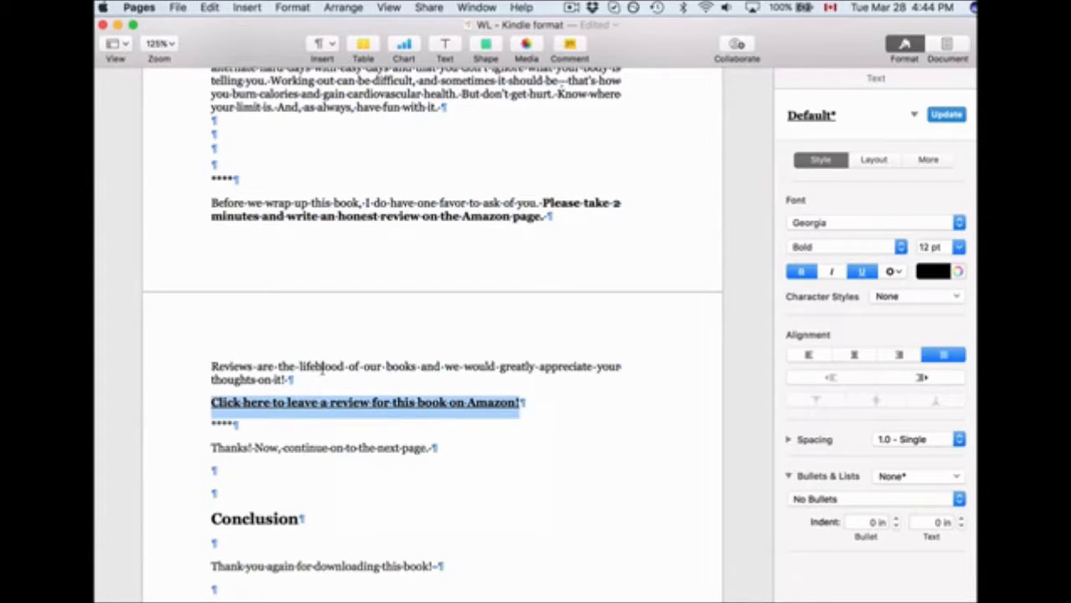
click(322, 369)
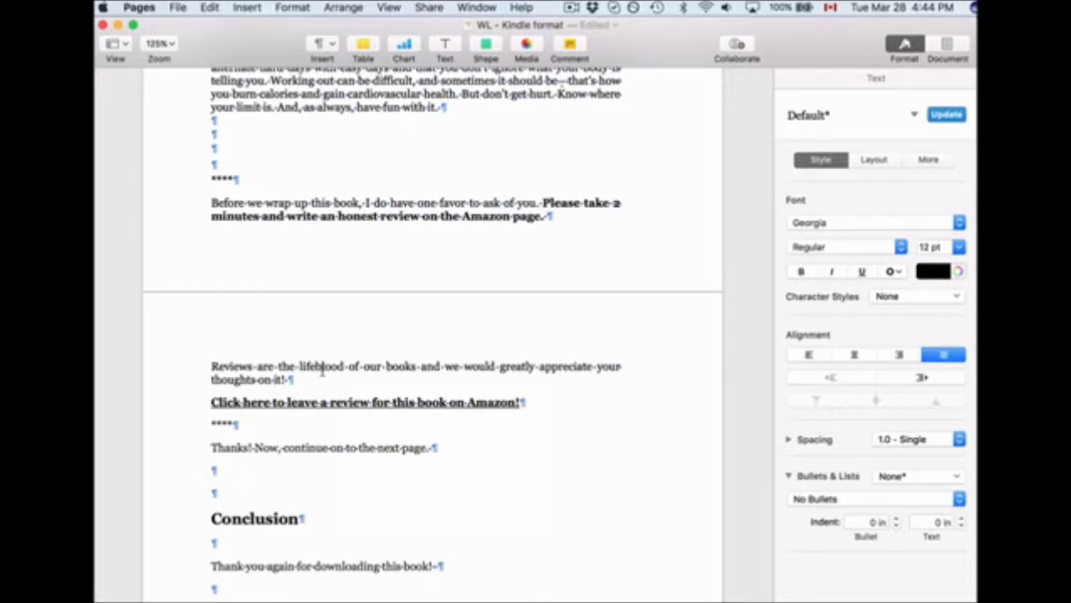
Insert a page break in the blank lines above the asterisks that precede the Amazon review request
click(226, 149)
click(246, 8)
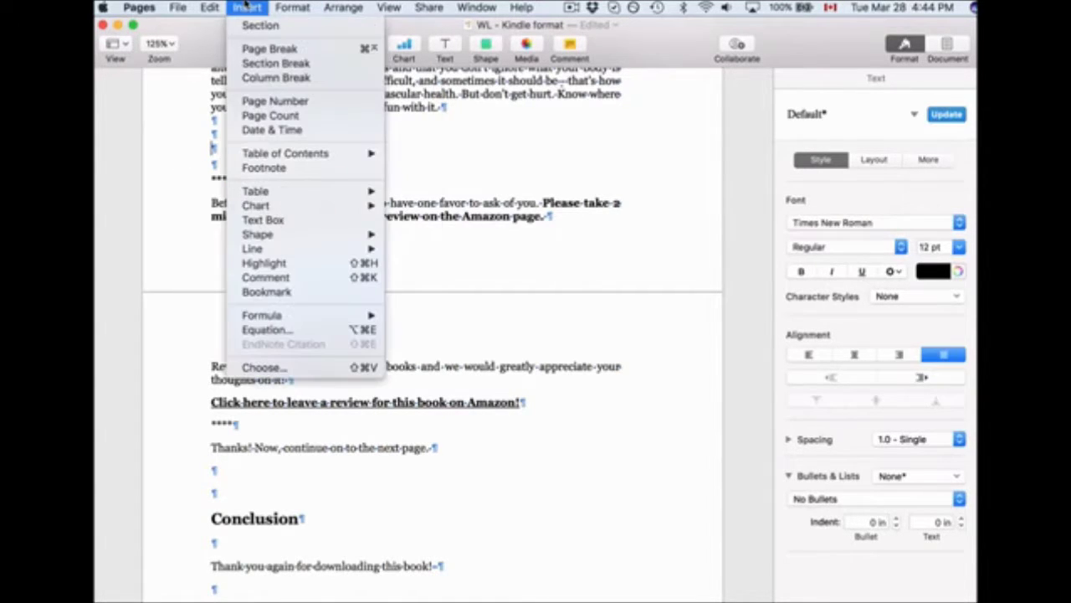
click(249, 51)
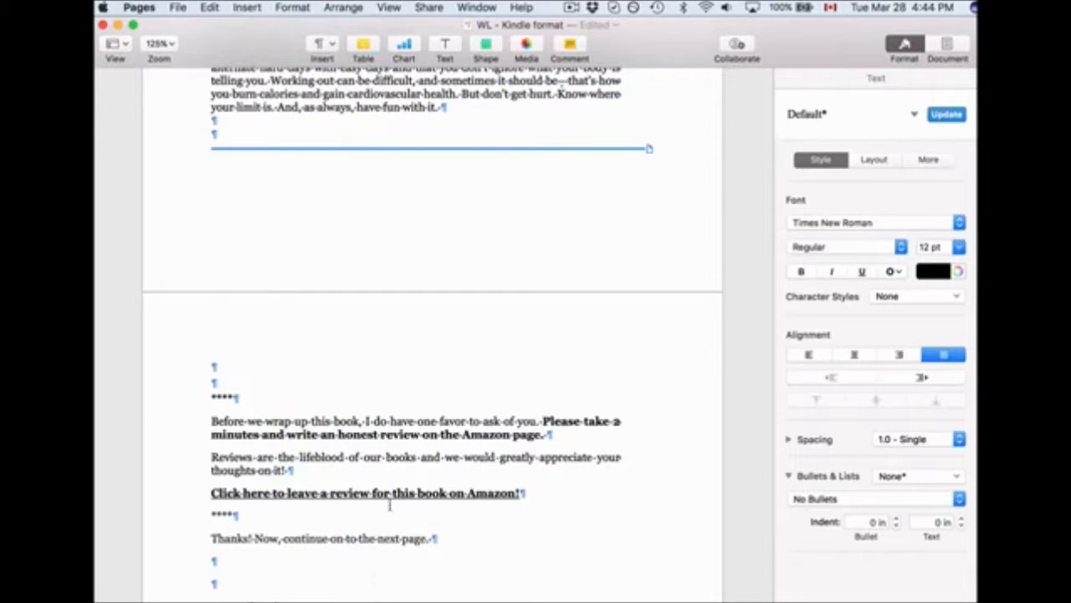
scroll(413, 485, down, 4)
scroll(413, 486, down, 5)
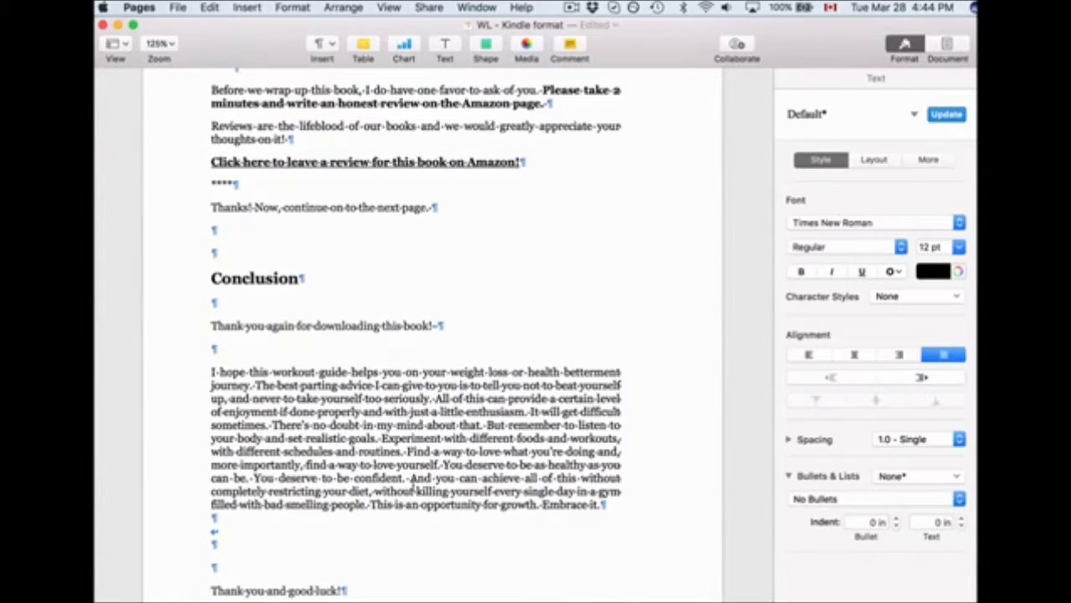
scroll(412, 485, down, 2)
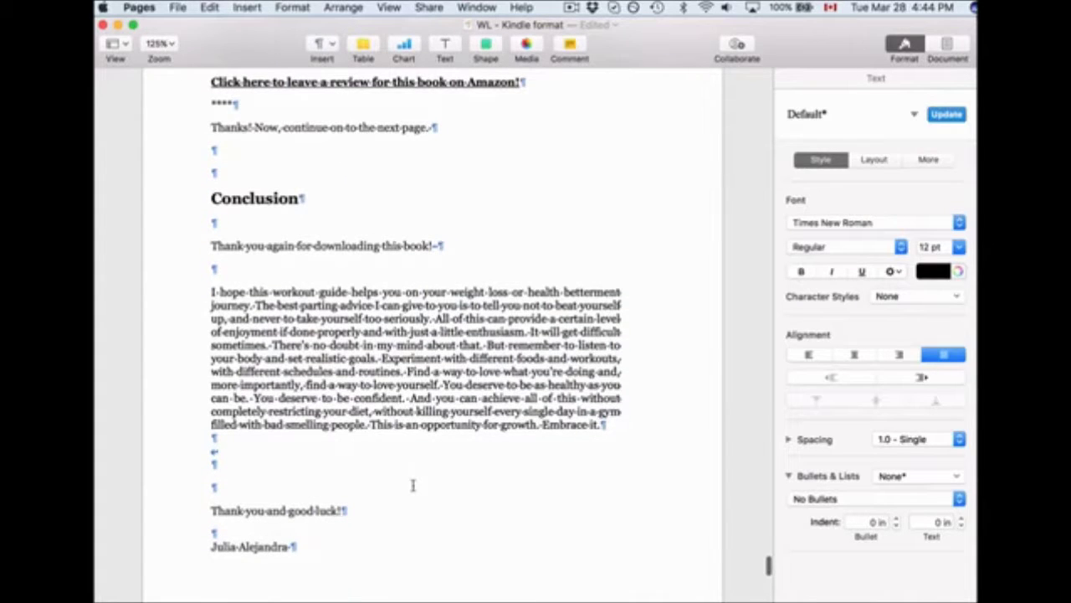
scroll(413, 485, up, 1)
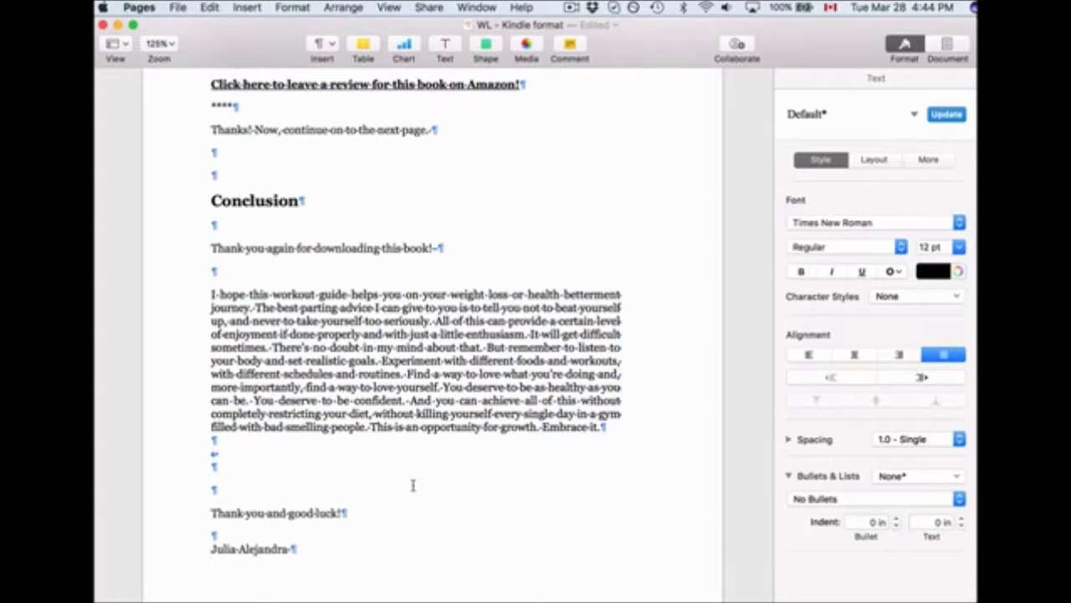
Export the document as an ePub titled "WL - Kindle format", keeping the suggested author, file name and save location
click(158, 7)
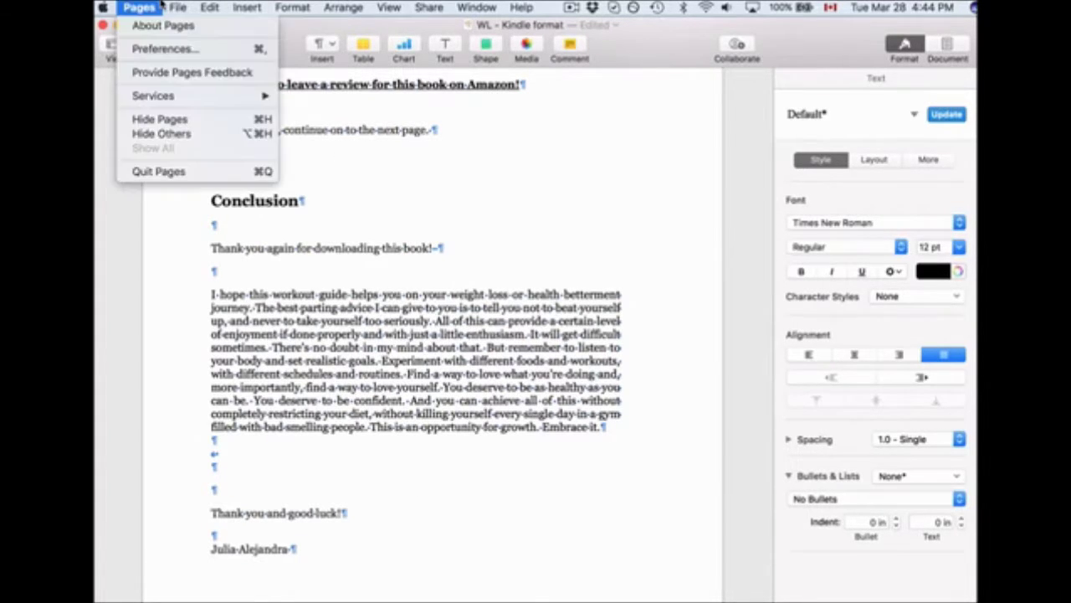
mouse_move(170, 5)
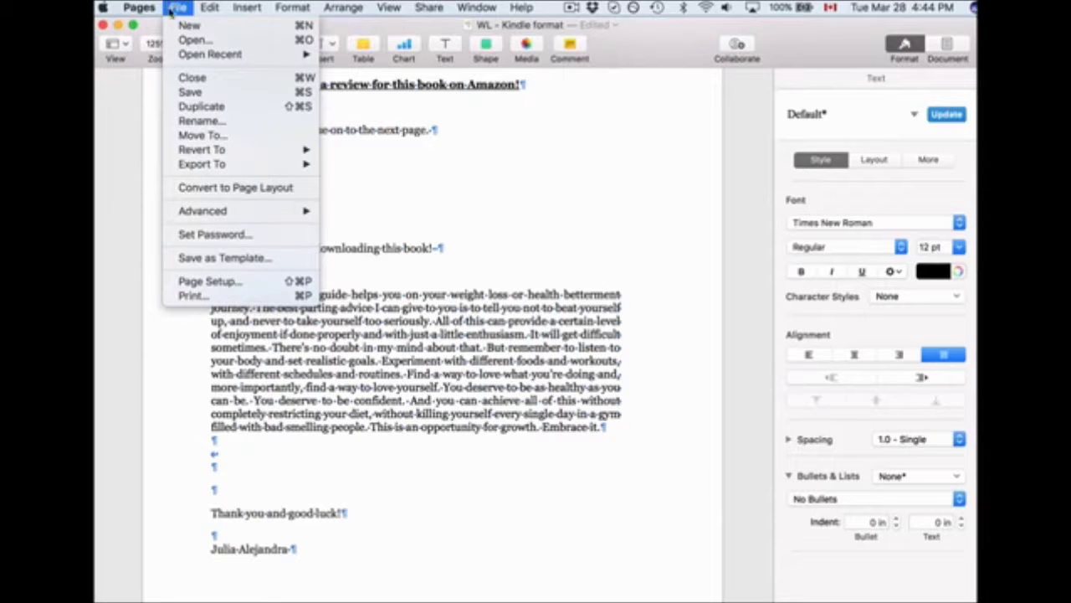
mouse_move(191, 166)
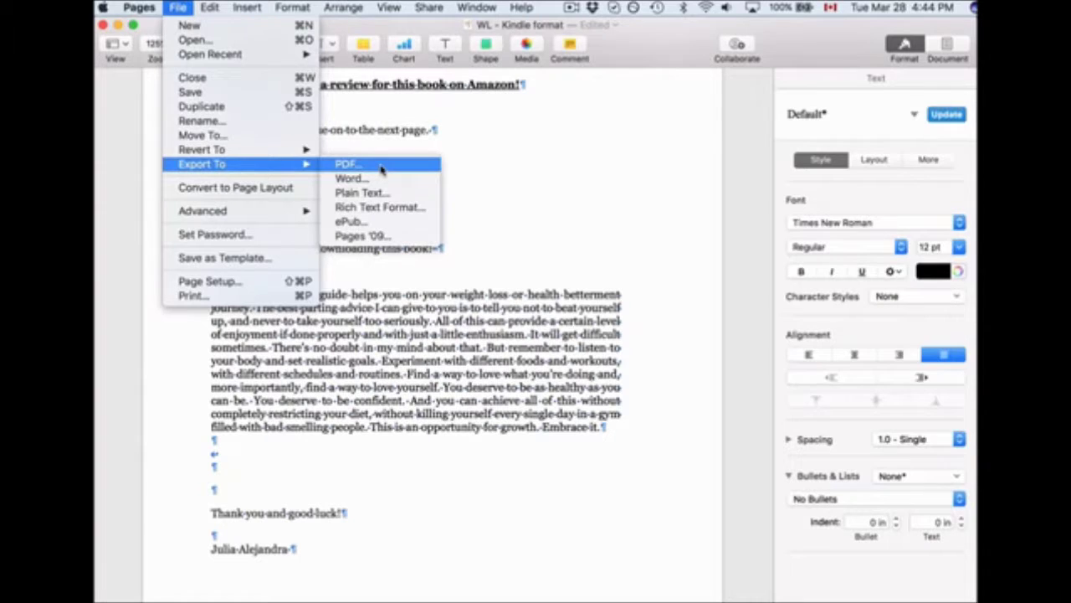
click(387, 223)
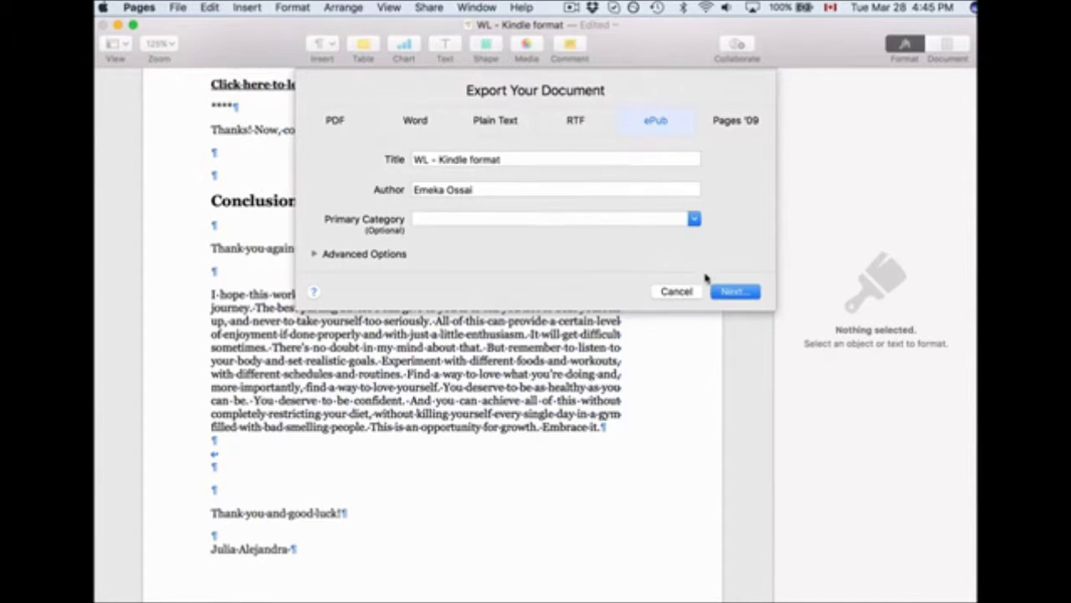
click(730, 293)
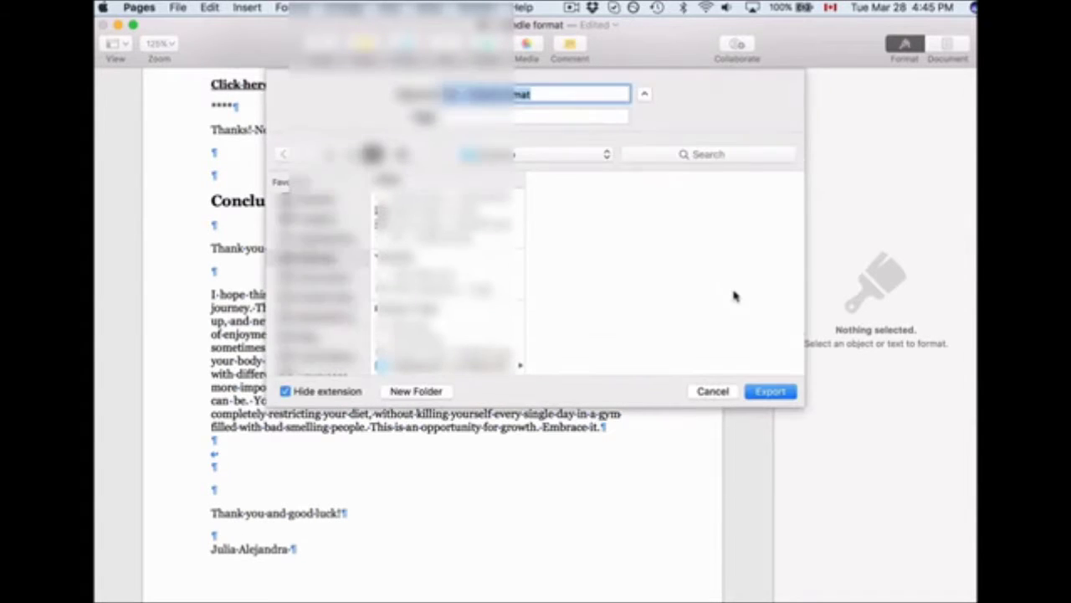
click(770, 392)
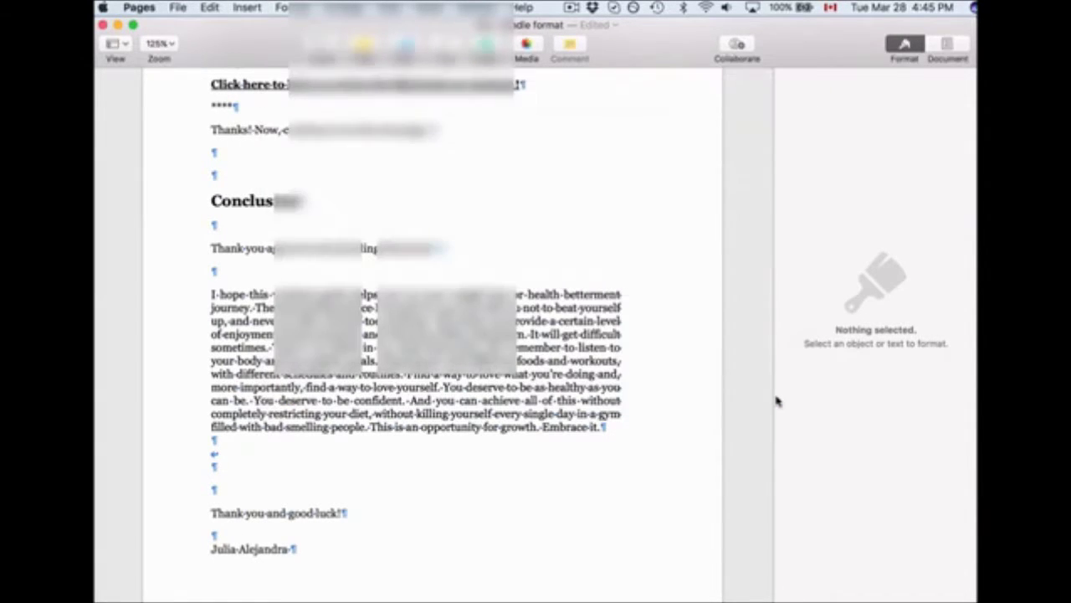